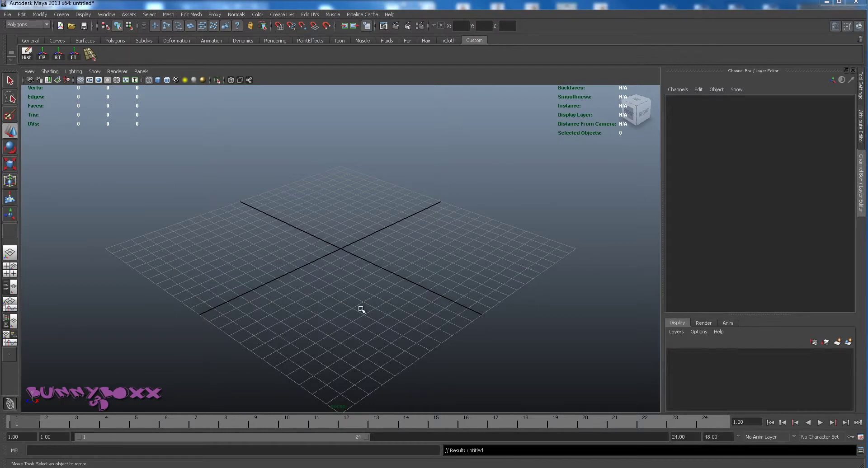
Switch to the four-view layout and import FRONT.jpg as an image plane in the front view.
key(space)
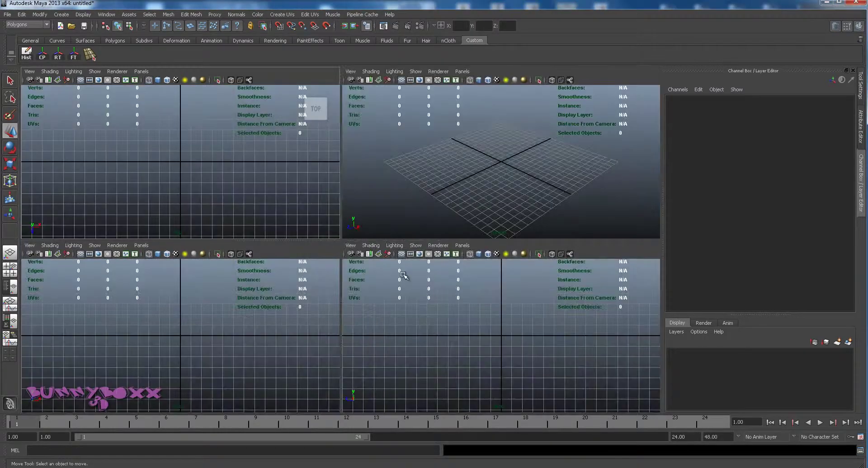
click(7, 14)
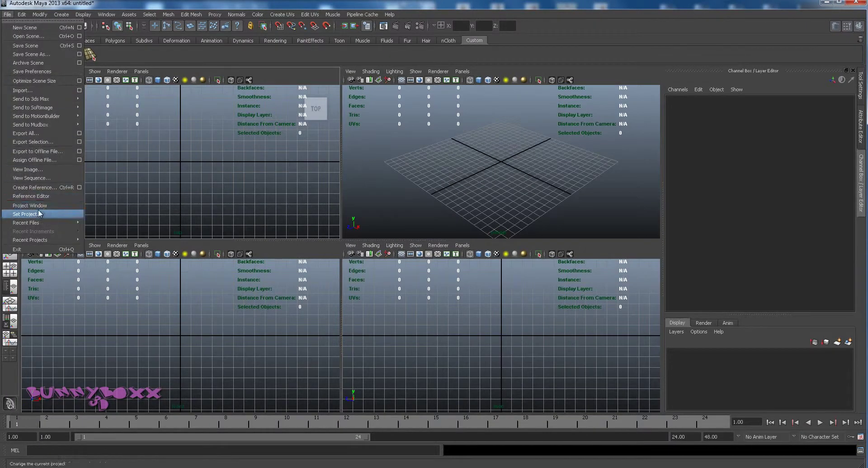
click(7, 14)
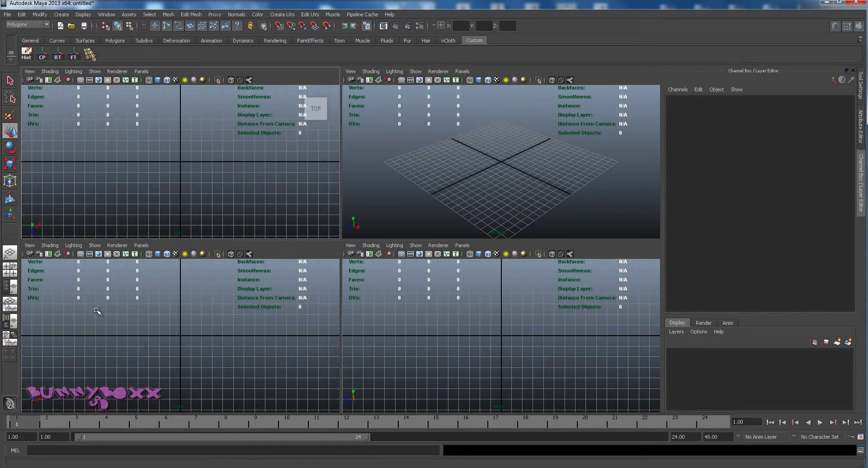
click(99, 246)
click(99, 246)
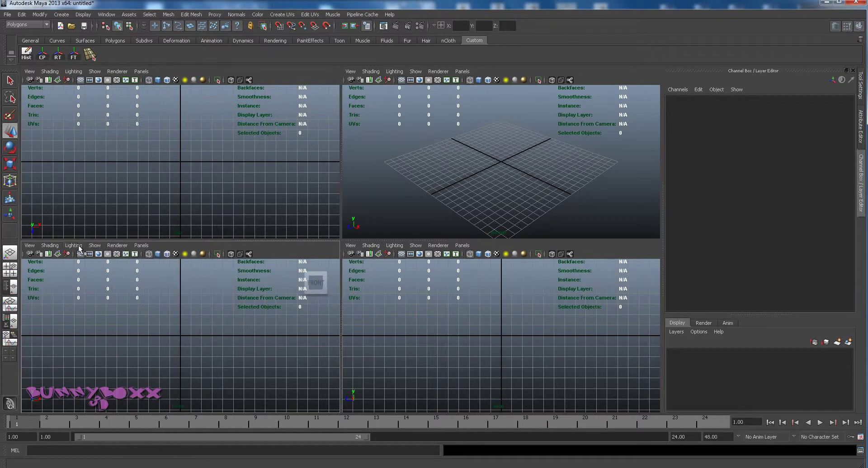
click(30, 246)
mouse_move(56, 367)
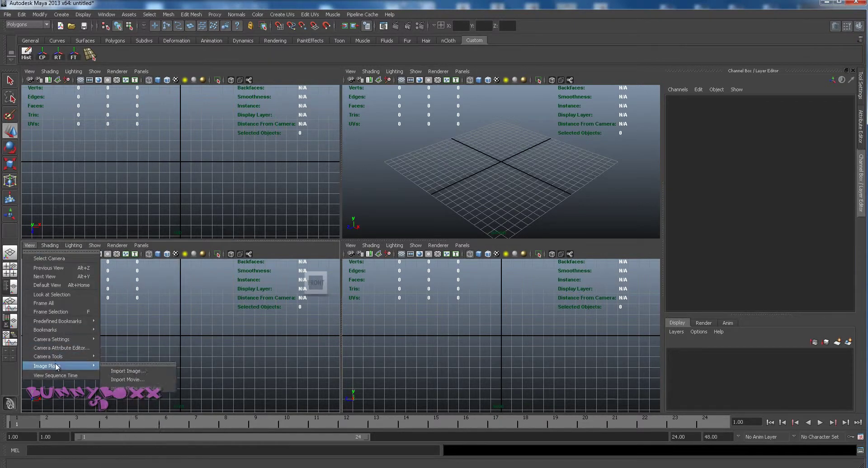
click(122, 373)
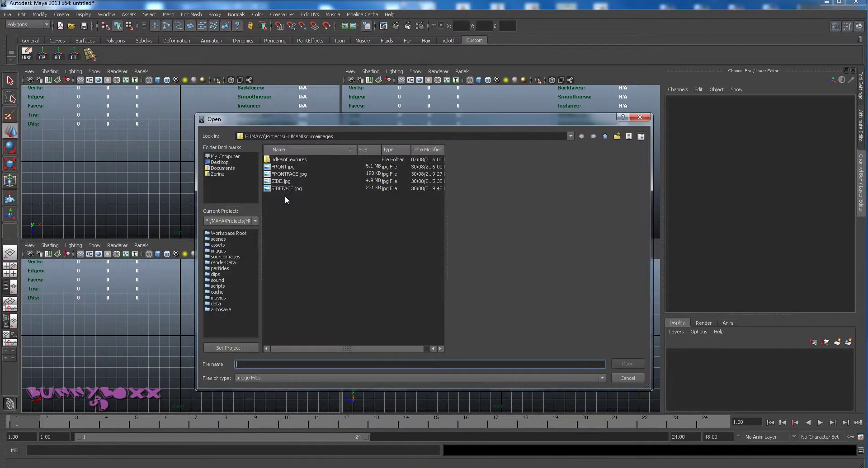
click(284, 166)
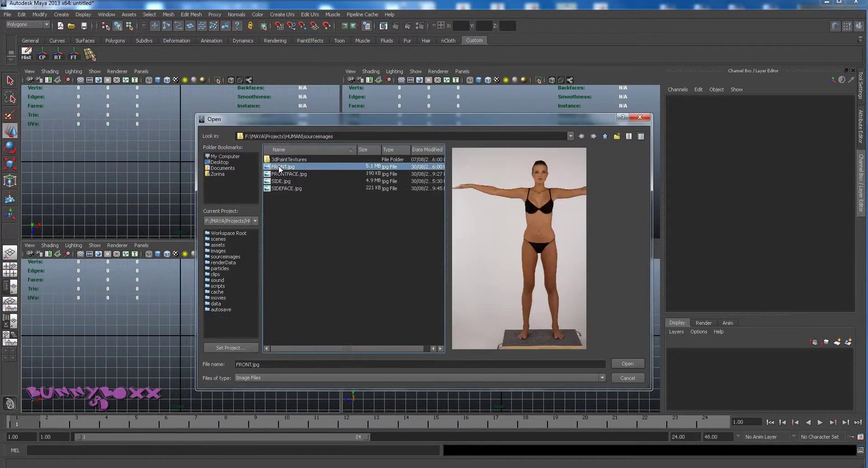
click(622, 365)
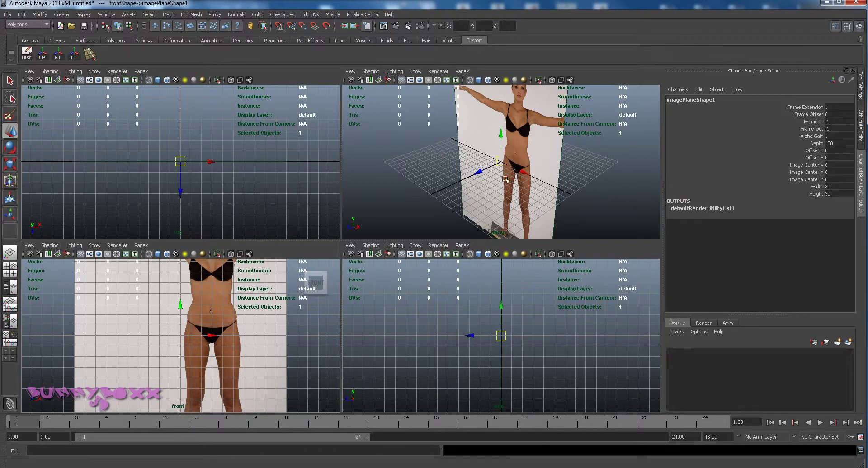
Push the front image plane back behind the grid by setting its Image Center Z to -50.
click(558, 160)
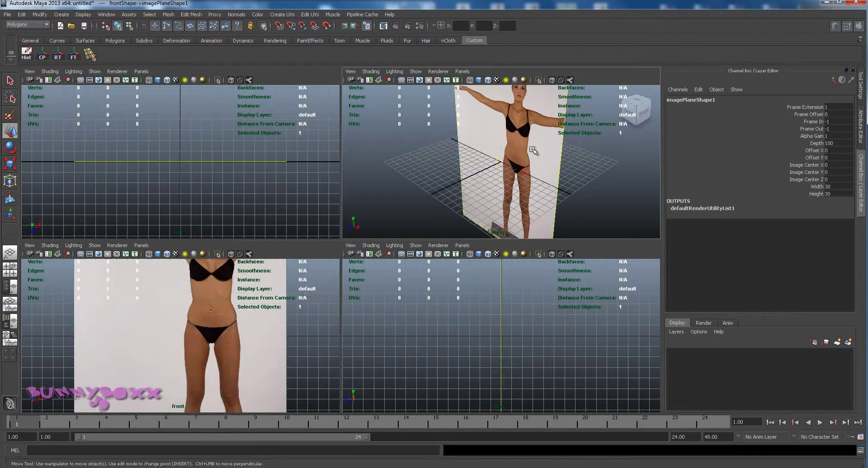
click(820, 180)
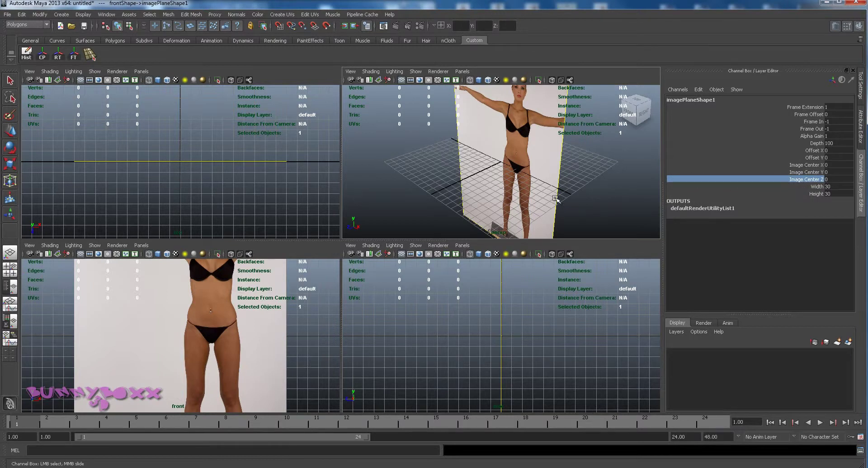
middle_drag(588, 187, 447, 201)
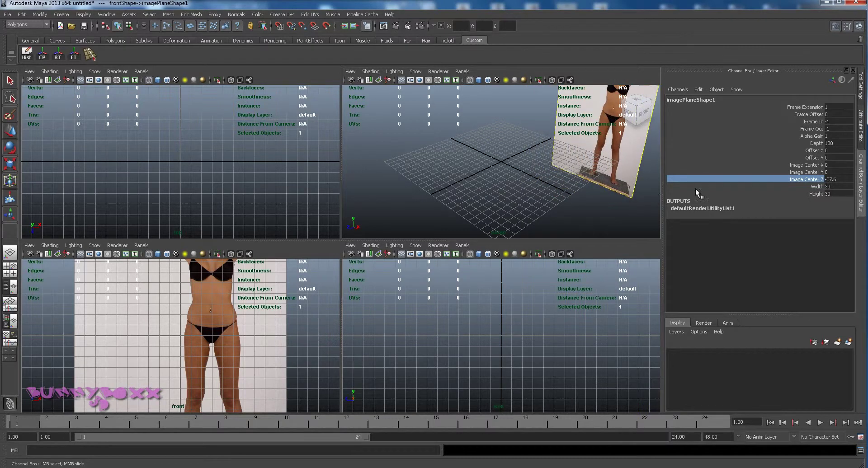
click(836, 179)
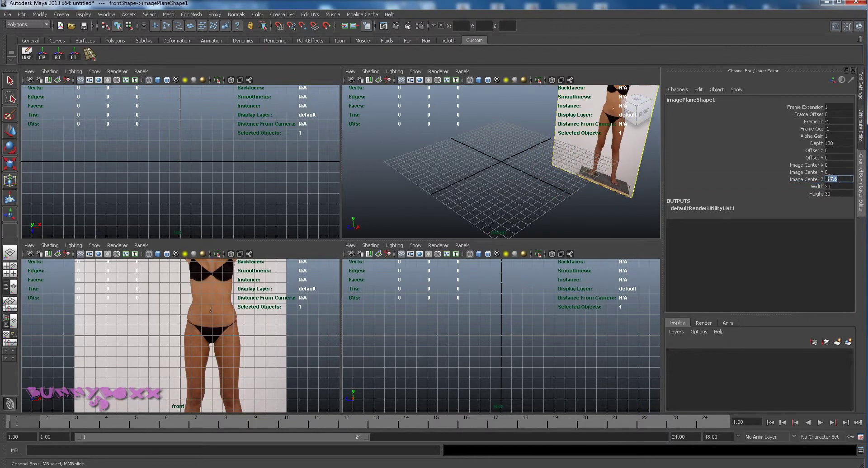
key(Return)
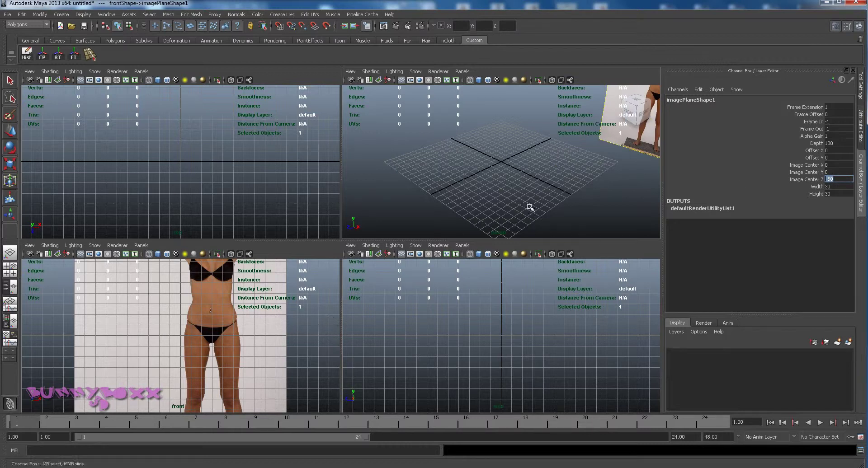
Shift the front image plane's Image Center X to -2.9, centring the body on the vertical grid axis in the front view.
click(807, 165)
middle_drag(318, 339, 306, 345)
key(space)
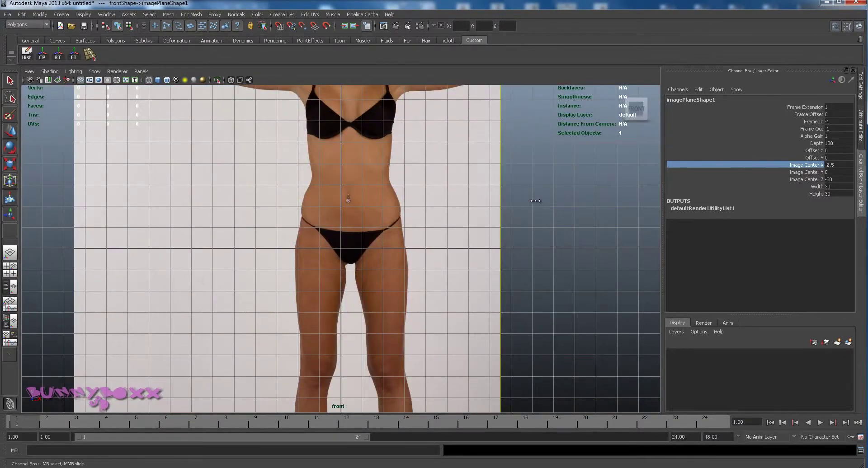
alt+middle_drag(528, 187, 504, 326)
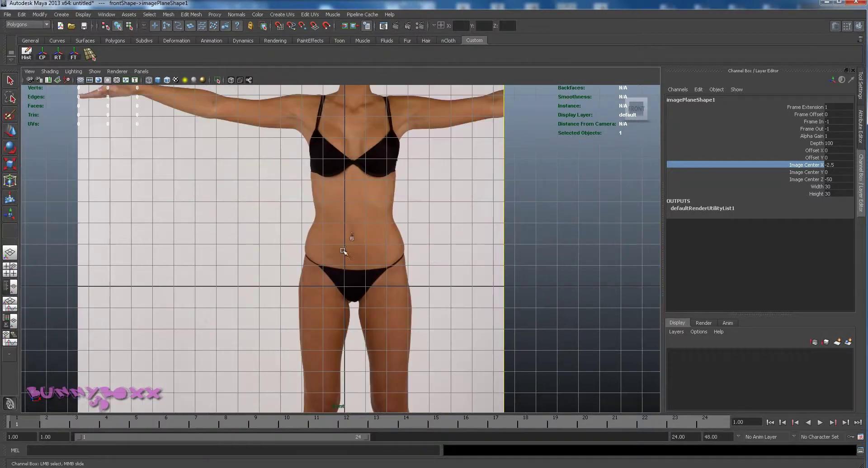
alt+middle_drag(409, 258, 410, 263)
alt+right_drag(410, 263, 524, 272)
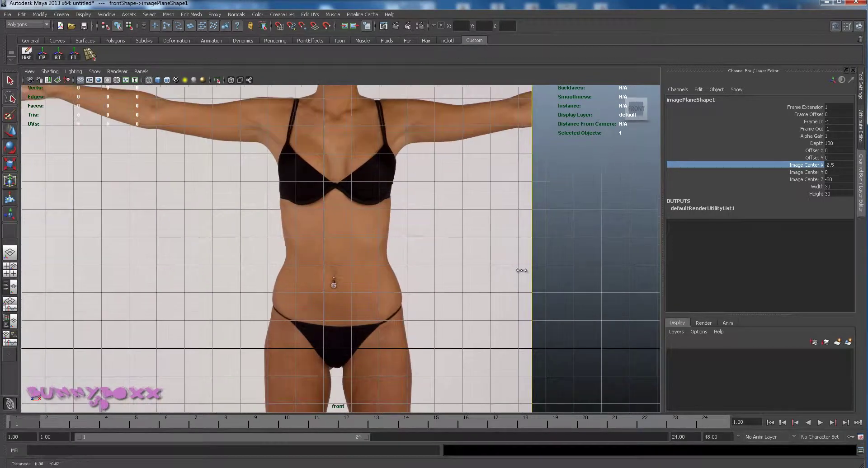
alt+middle_drag(522, 270, 493, 250)
middle_drag(539, 266, 539, 271)
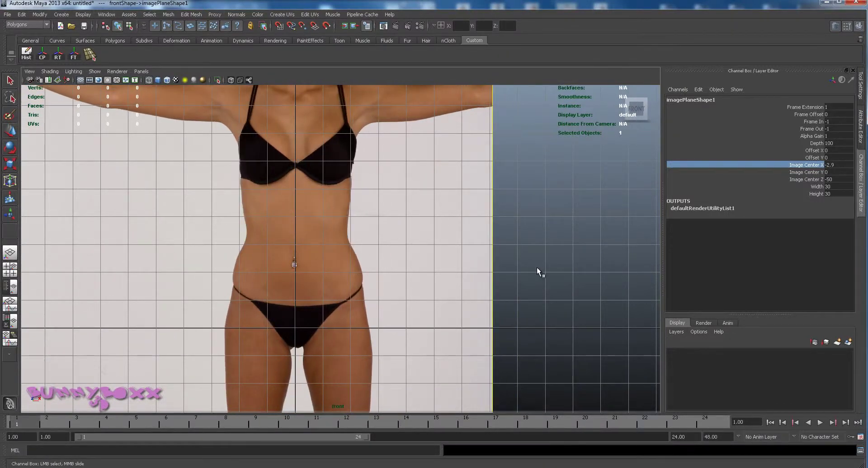
Try Image Center X values of -3 and -2.8 for the front image plane, and set it back to -2.9.
click(838, 164)
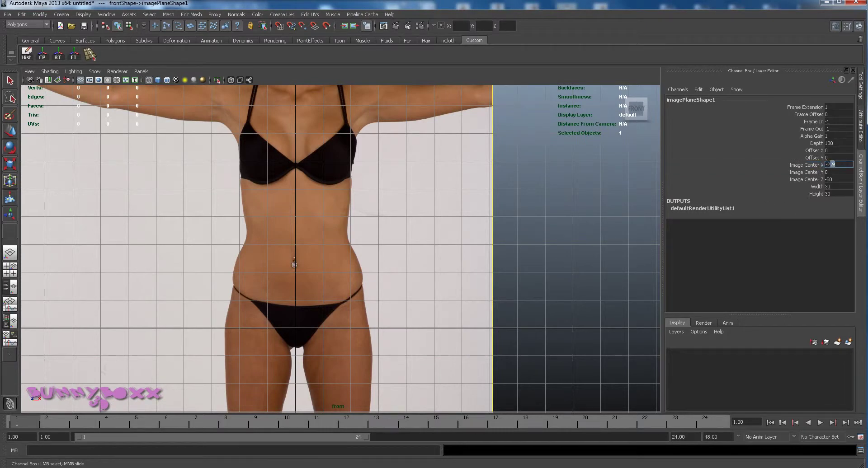
text(-3)
key(Return)
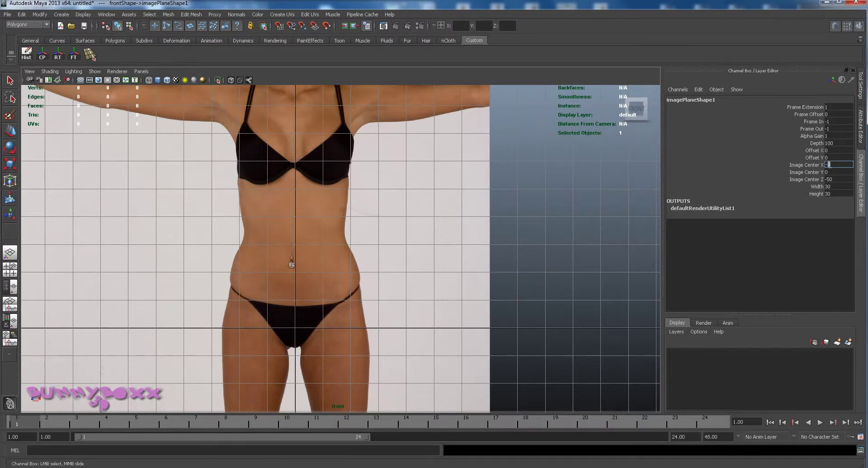
click(807, 162)
middle_drag(537, 239, 538, 238)
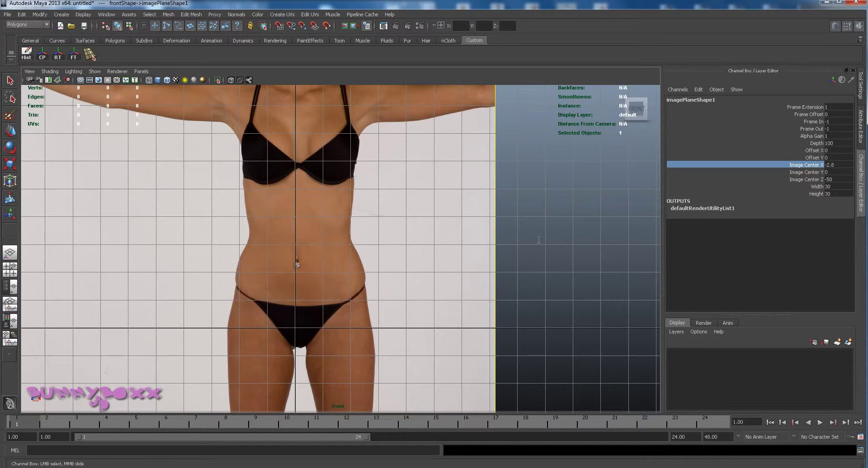
click(846, 165)
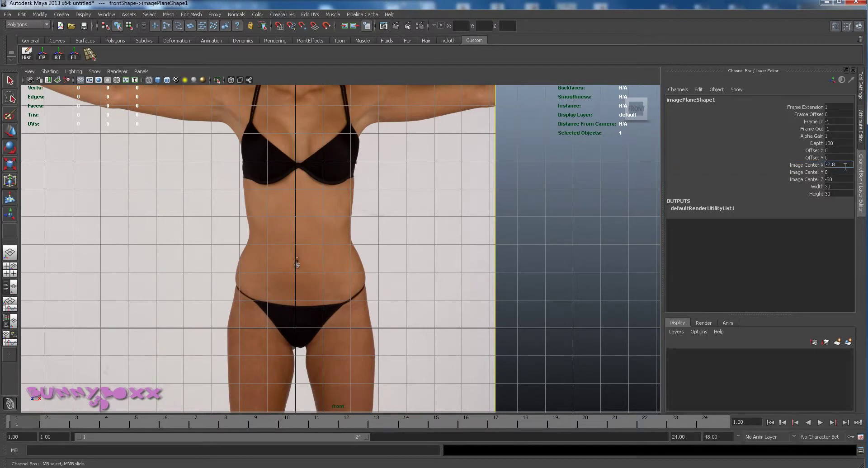
key(Return)
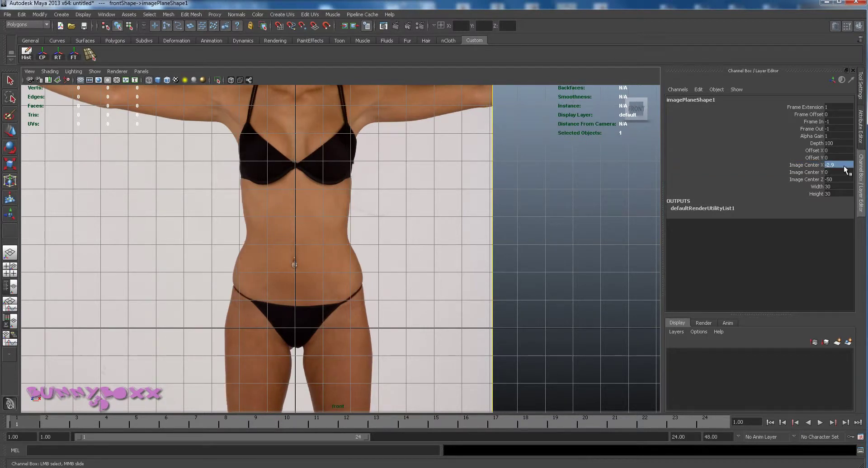
Deselect the image plane and inspect the body's alignment with the vertical centre axis from the navel up to the neck.
middle_drag(438, 261, 321, 256)
click(485, 254)
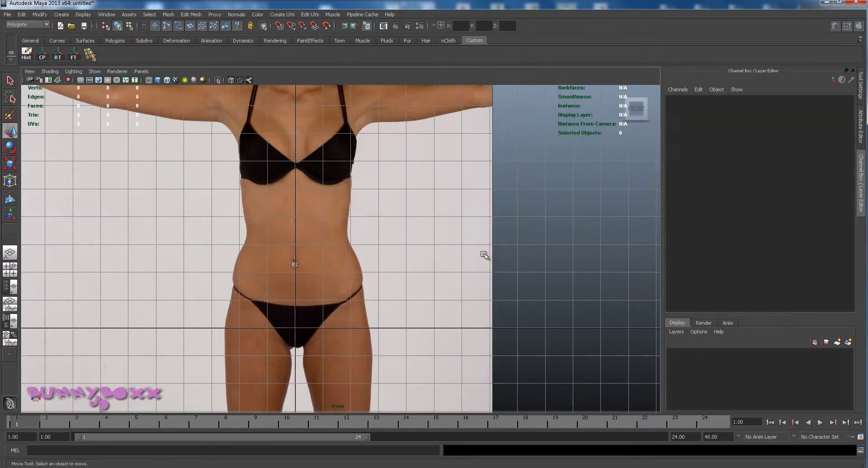
alt+middle_drag(326, 280, 375, 272)
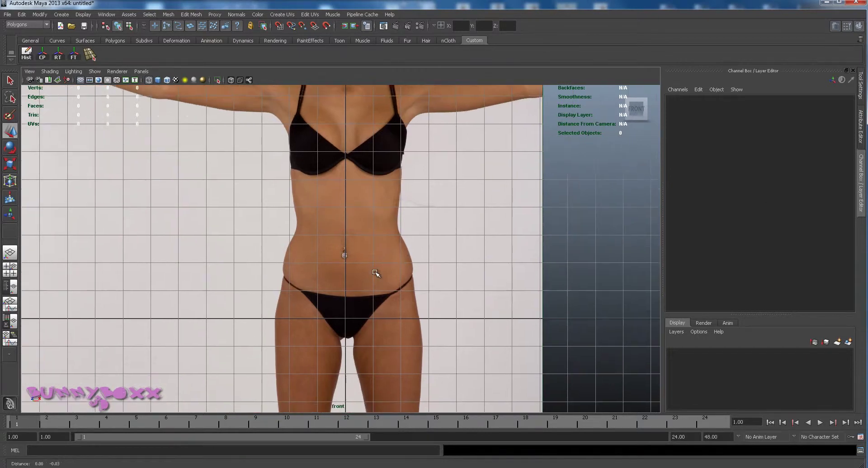
scroll(375, 273, up, 5)
scroll(375, 273, up, 1)
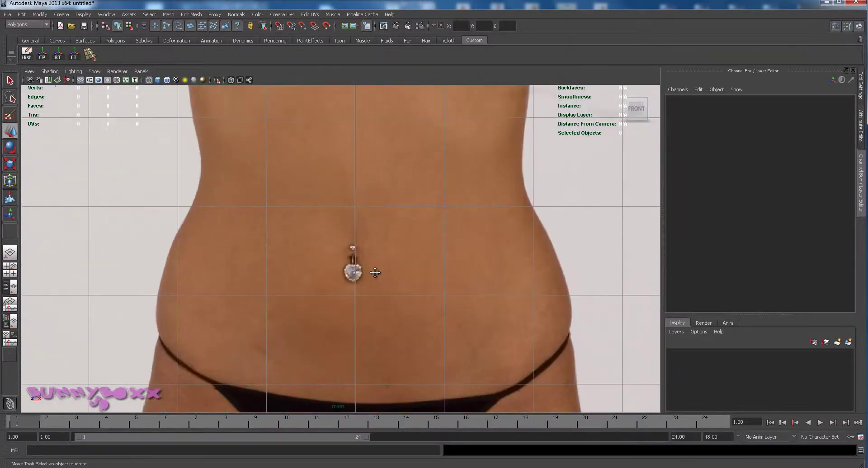
alt+middle_drag(380, 271, 374, 126)
alt+middle_drag(372, 310, 350, 412)
alt+middle_drag(368, 183, 366, 327)
alt+middle_drag(369, 100, 351, 329)
alt+middle_drag(340, 234, 341, 277)
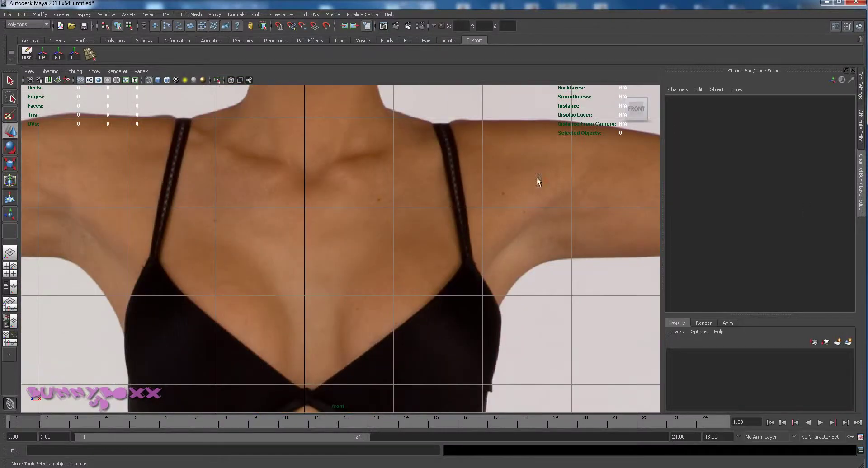
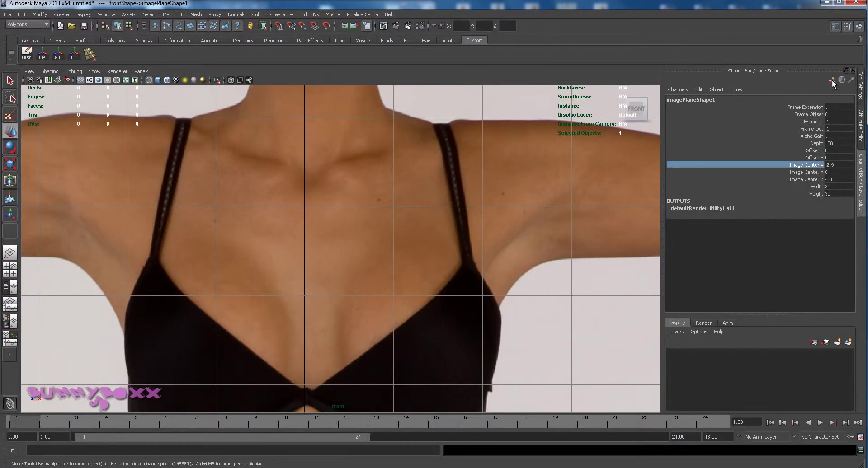
Change the channel manipulator setting for finer value sliding and shift the front image plane's Image Center X to -2.97.
click(831, 80)
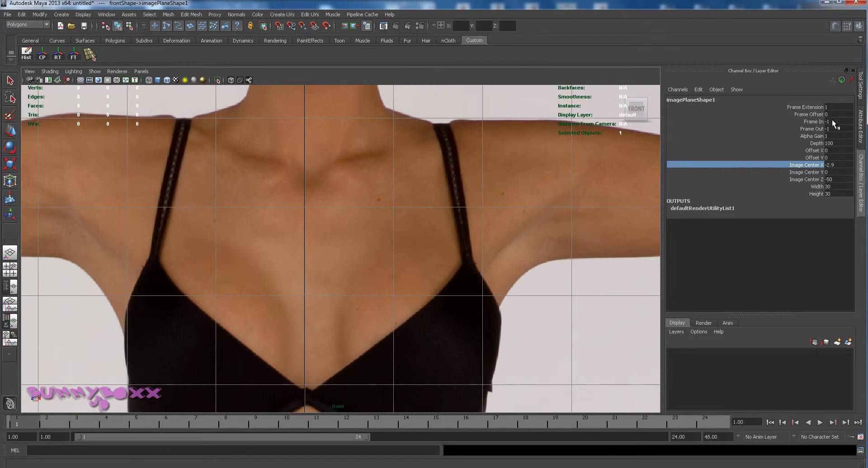
middle_drag(556, 281, 539, 255)
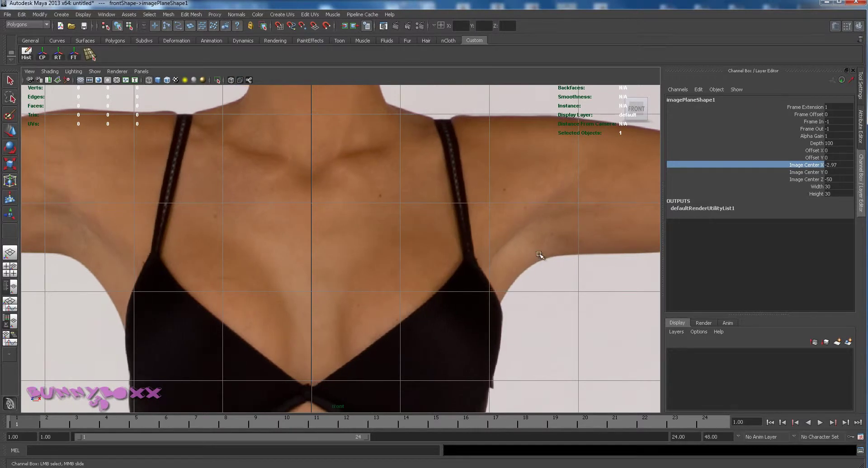
middle_drag(484, 331, 491, 252)
key(z)
Slide the front image plane's Image Center X to -2.87, centring the navel on the vertical grid axis.
alt+middle_drag(475, 341, 482, 245)
alt+middle_drag(468, 172, 453, 93)
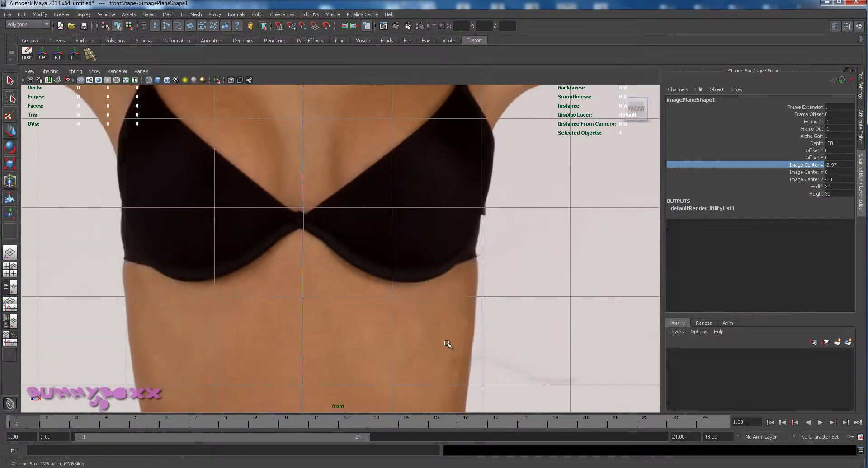
alt+middle_drag(441, 347, 466, 174)
alt+middle_drag(470, 327, 484, 278)
middle_drag(543, 259, 547, 258)
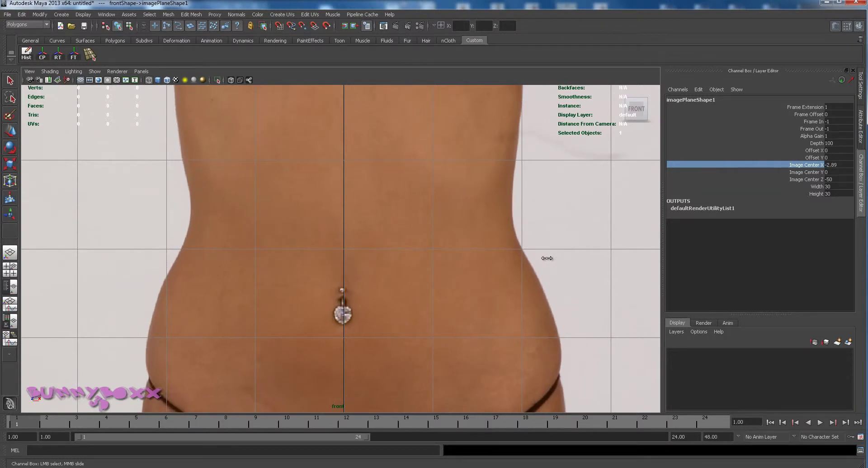
middle_drag(546, 257, 548, 256)
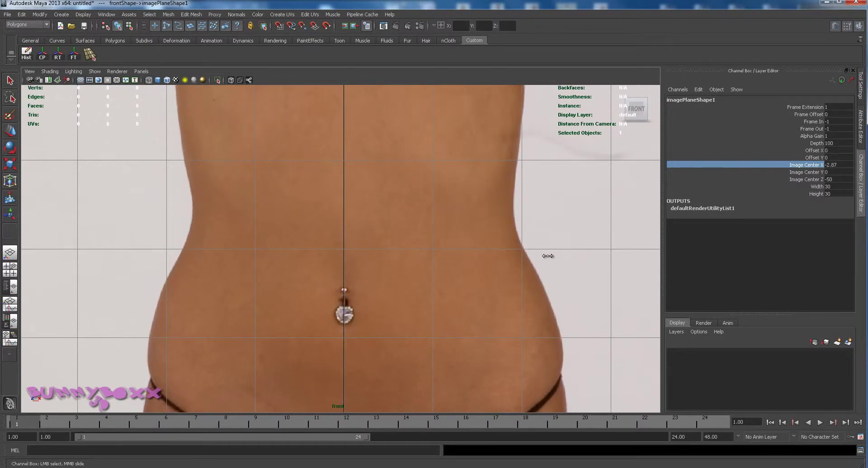
middle_drag(493, 351, 499, 221)
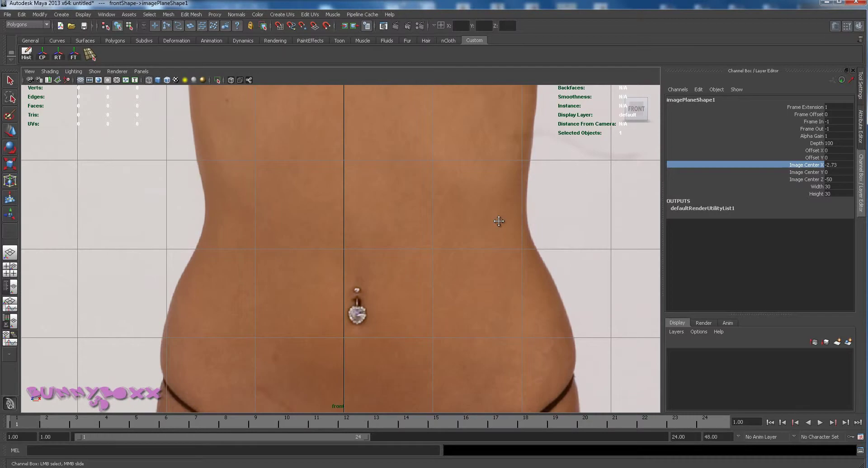
key(z)
Slide the front image plane's Image Center X to -2.98, centring the chest on the vertical grid axis.
middle_drag(475, 339, 459, 108)
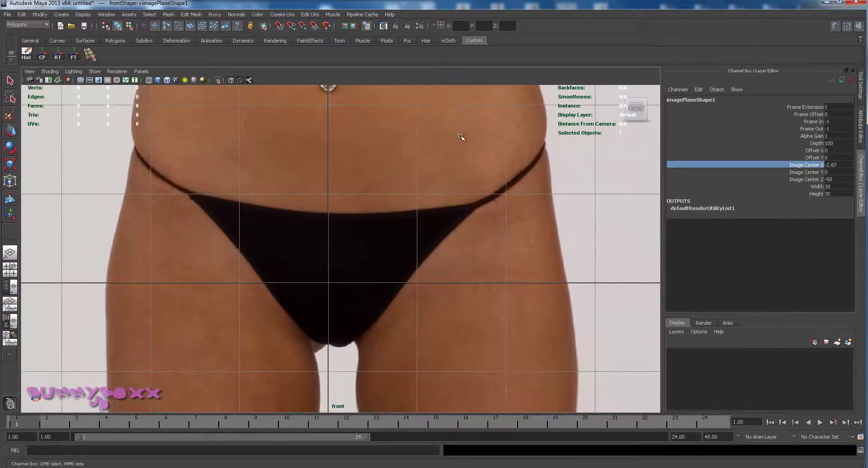
scroll(461, 137, down, 5)
alt+middle_drag(452, 162, 467, 294)
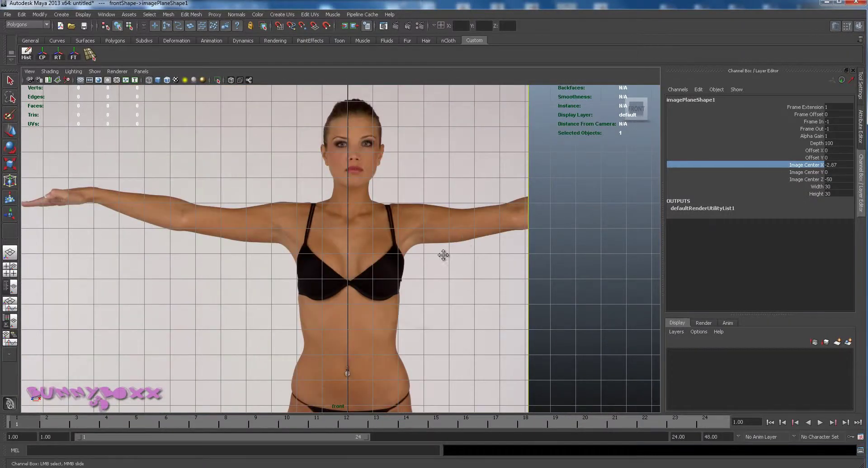
alt+middle_drag(440, 258, 433, 219)
scroll(434, 218, up, 3)
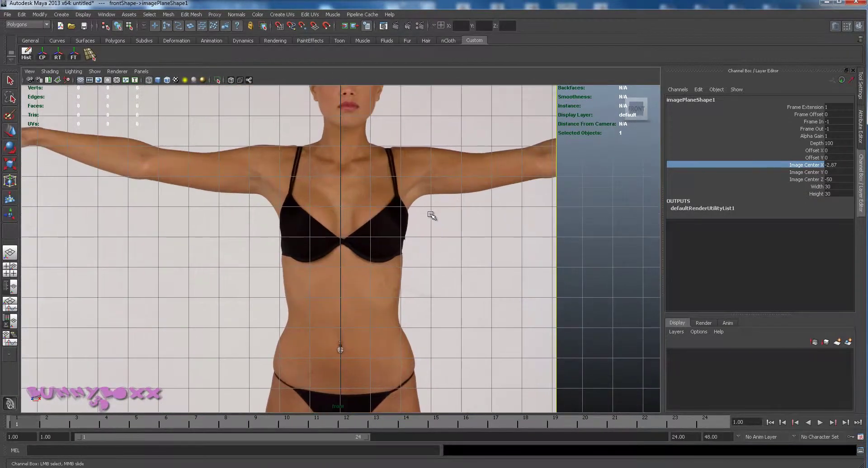
scroll(406, 340, up, 2)
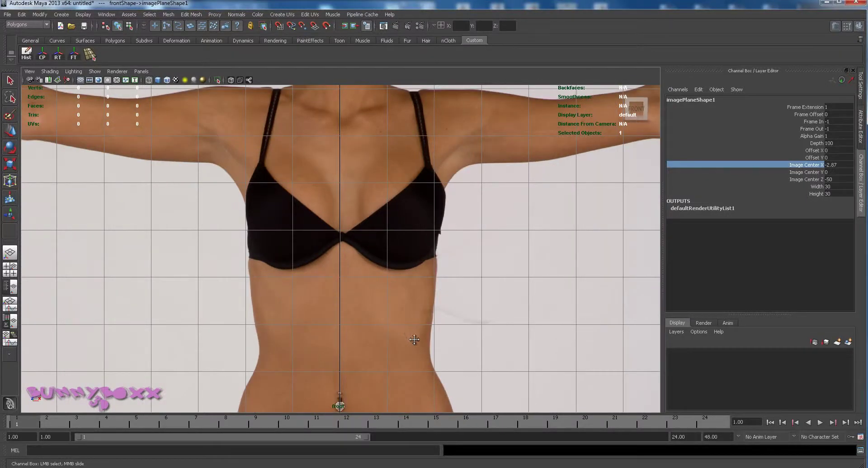
alt+middle_drag(400, 306, 389, 384)
alt+middle_drag(391, 170, 387, 59)
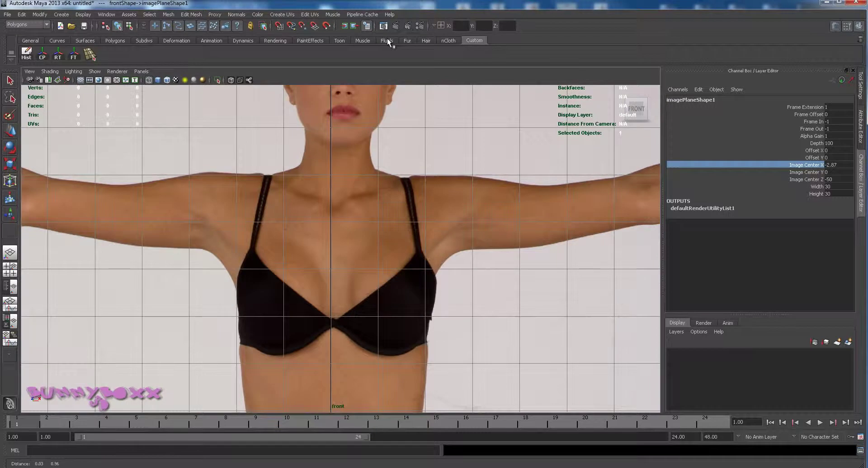
alt+middle_drag(359, 203, 358, 296)
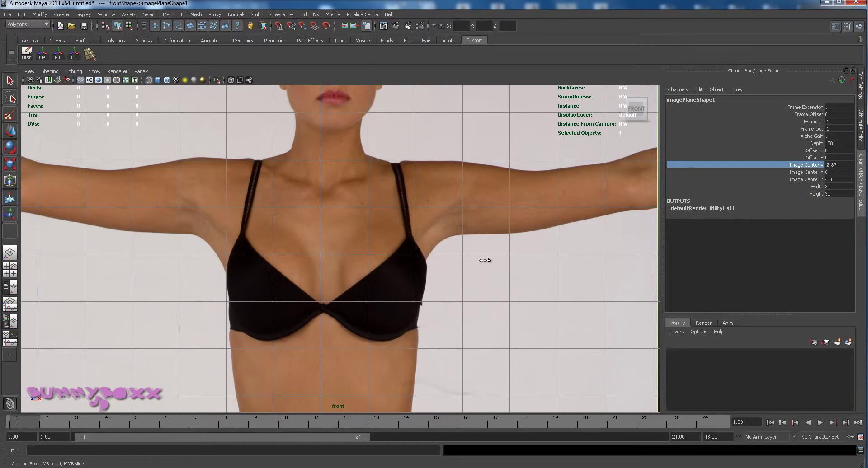
middle_drag(484, 251, 480, 255)
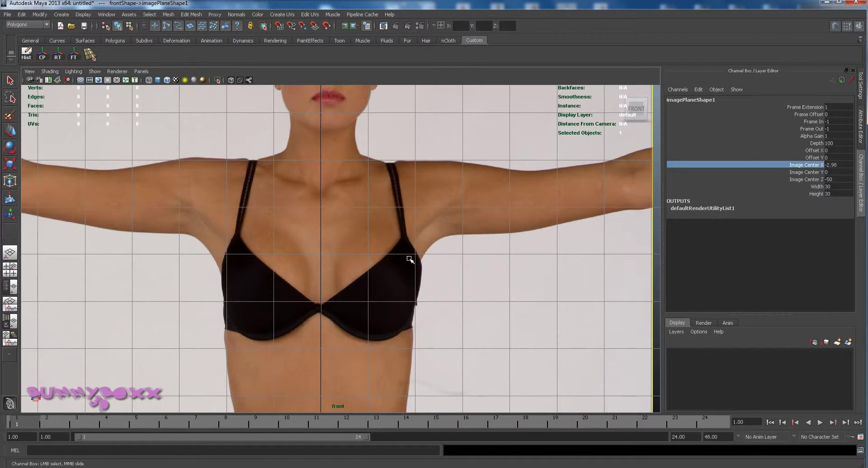
Examine the body's alignment with the vertical centre axis from the face and chest down to the feet.
alt+middle_drag(409, 259, 444, 302)
scroll(437, 302, up, 1)
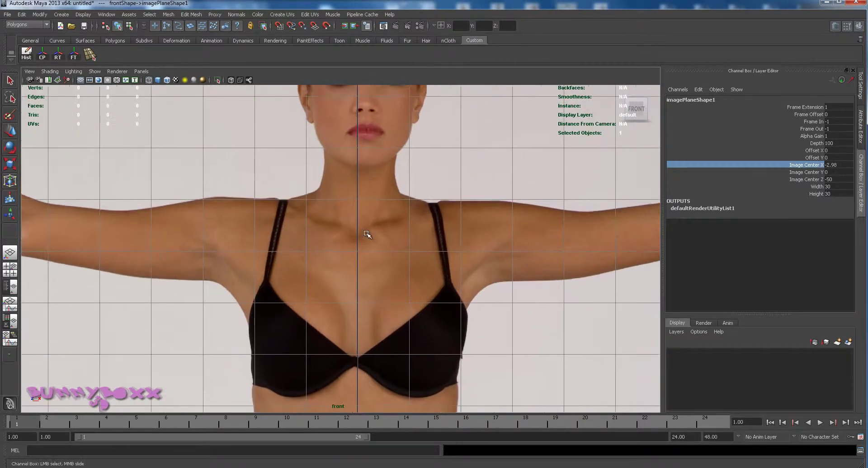
alt+middle_drag(462, 362, 466, 202)
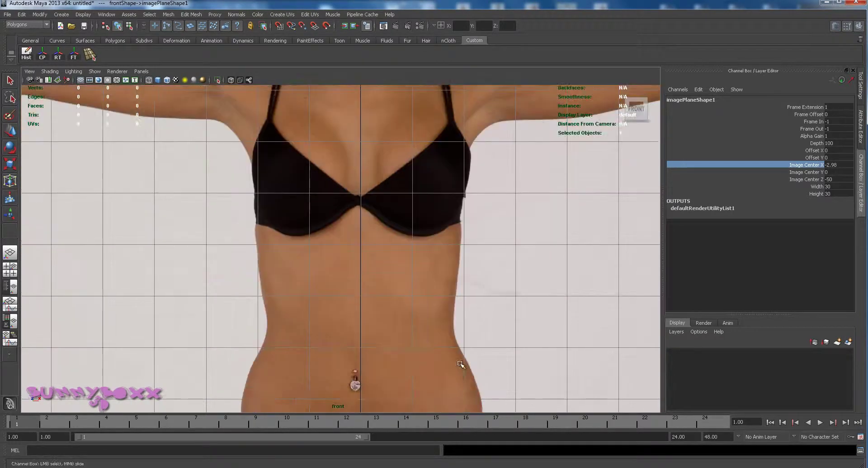
alt+middle_drag(470, 330, 482, 219)
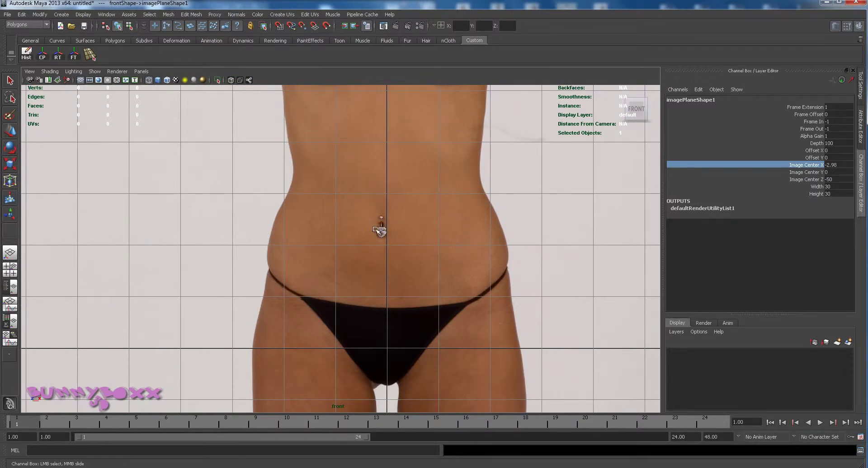
alt+middle_drag(389, 368, 378, 188)
alt+middle_drag(385, 277, 391, 175)
alt+right_drag(425, 312, 377, 337)
alt+middle_drag(378, 336, 378, 192)
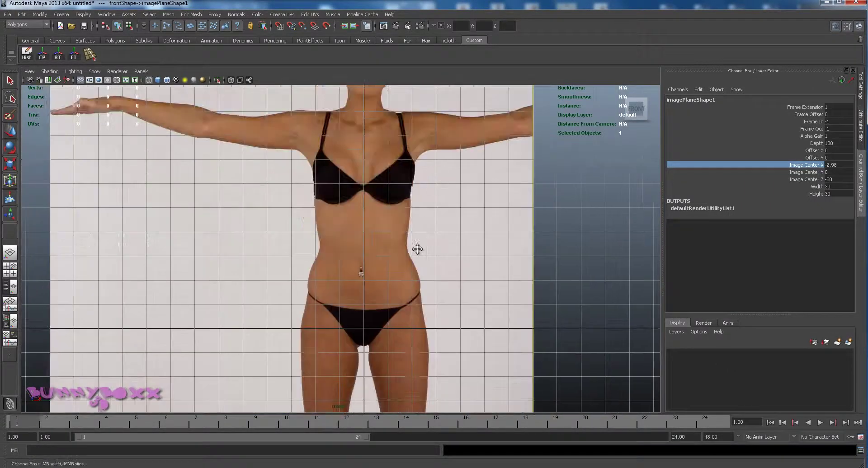
alt+middle_drag(409, 168, 409, 288)
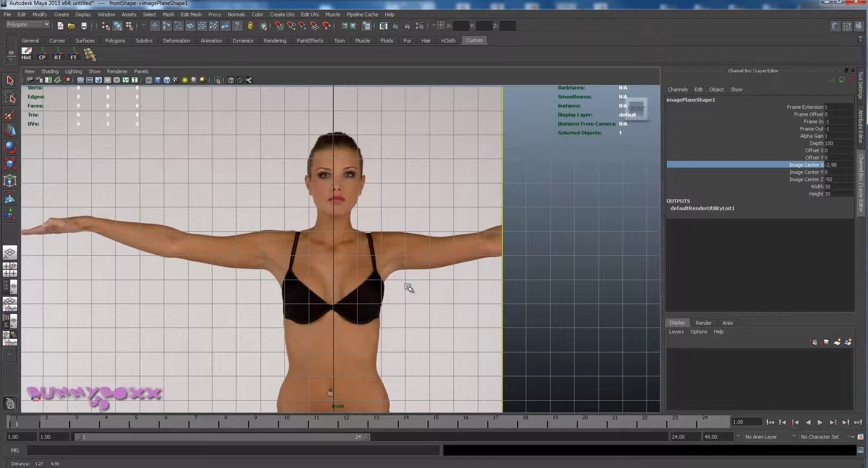
scroll(408, 285, up, 3)
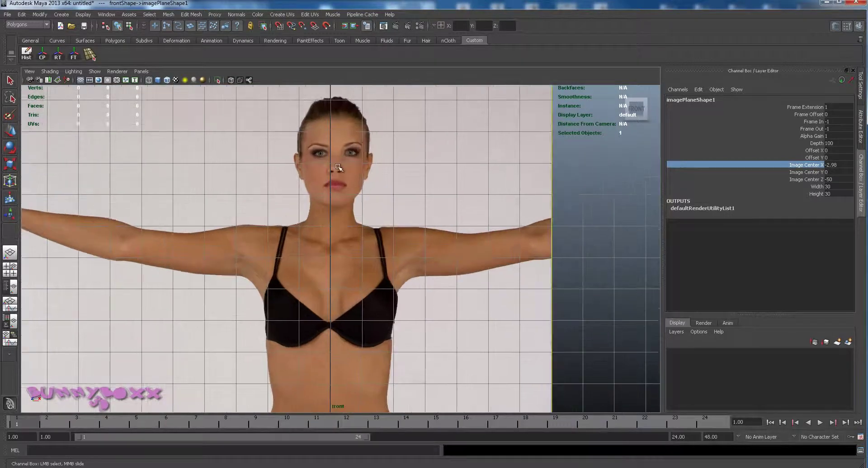
alt+middle_drag(419, 211, 418, 264)
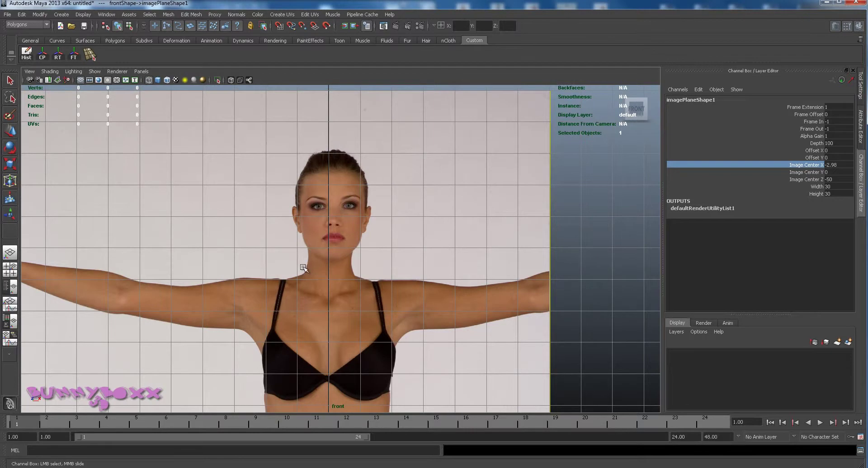
alt+middle_drag(388, 292, 392, 231)
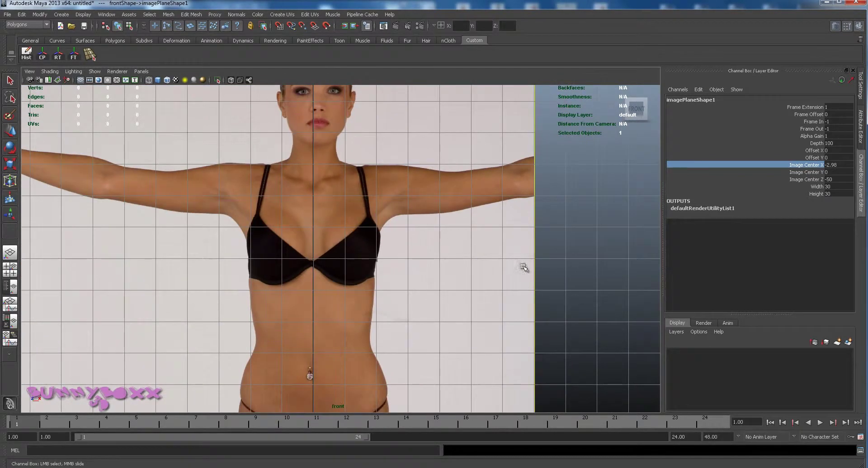
Show all four views and set the front image plane to display only when looking through its camera.
key(space)
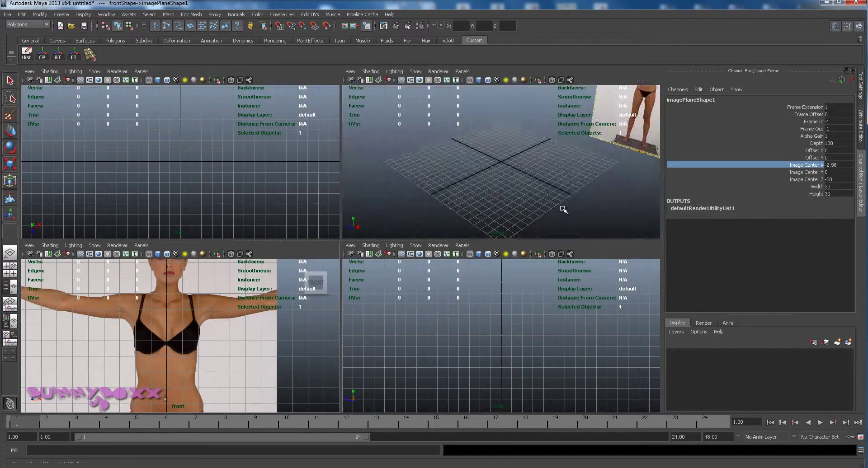
click(522, 195)
alt+drag(485, 199, 514, 196)
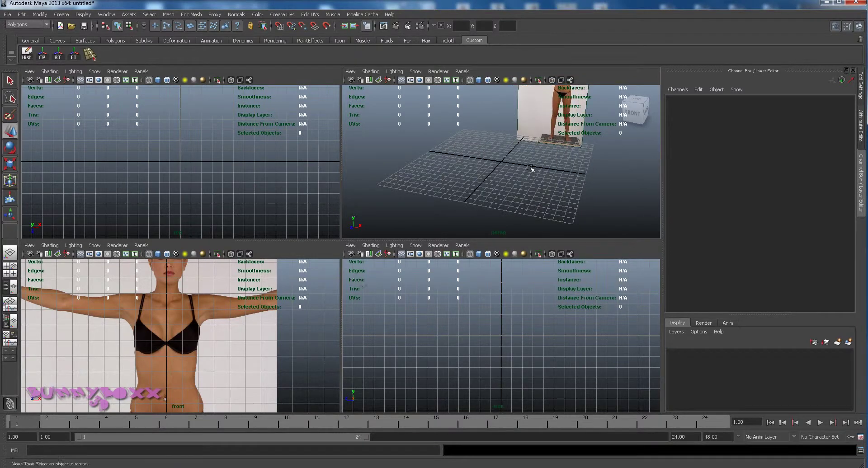
click(505, 128)
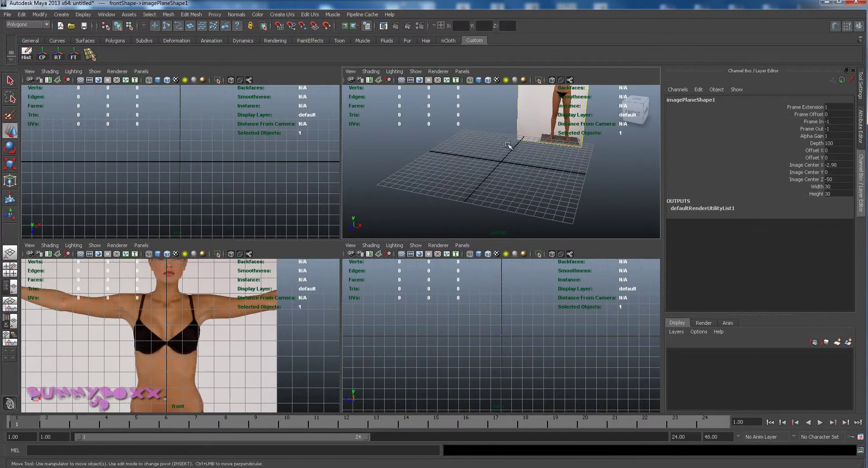
click(862, 127)
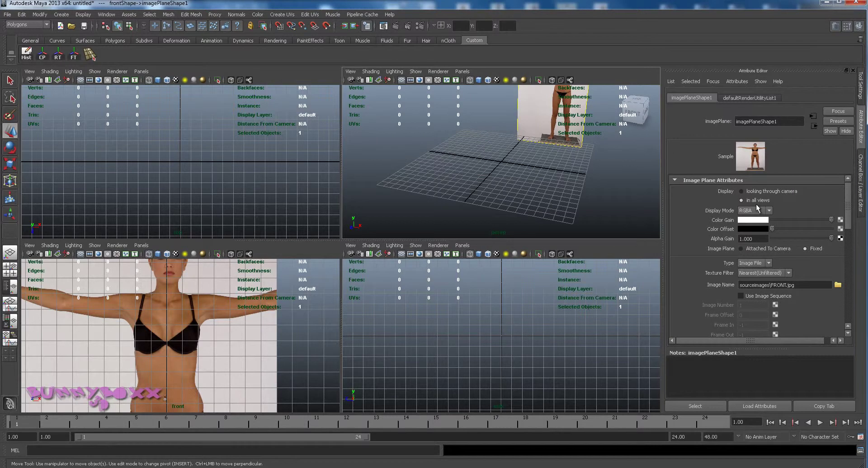
click(742, 192)
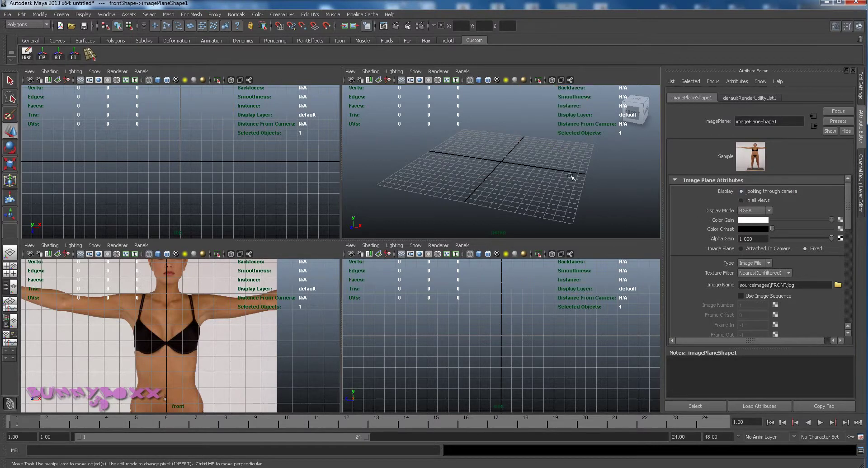
click(494, 149)
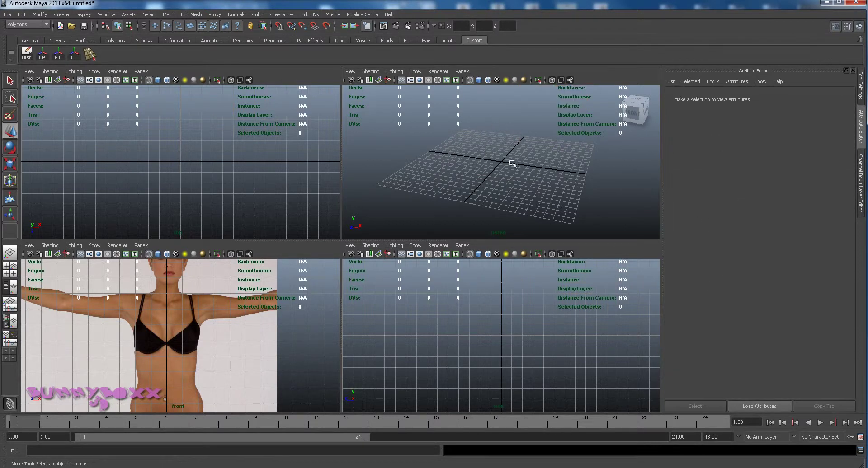
click(290, 359)
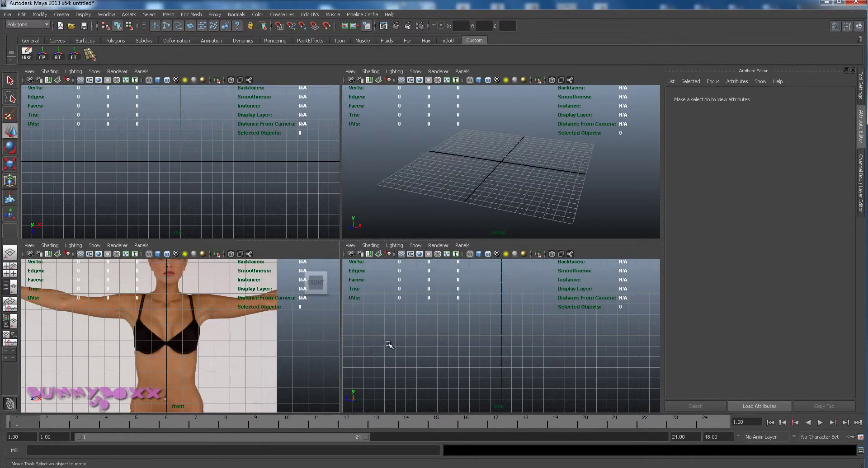
Import SIDE.jpg from the sourceimages folder as an image plane in the side view.
click(388, 345)
click(350, 245)
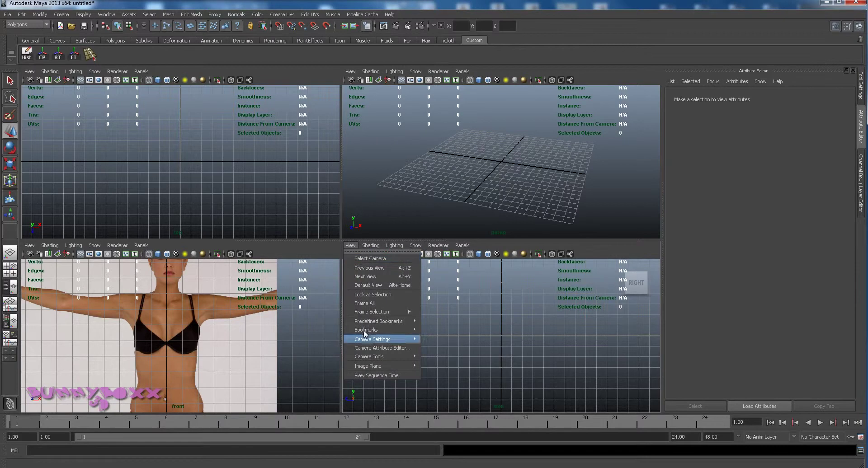
mouse_move(388, 367)
click(448, 374)
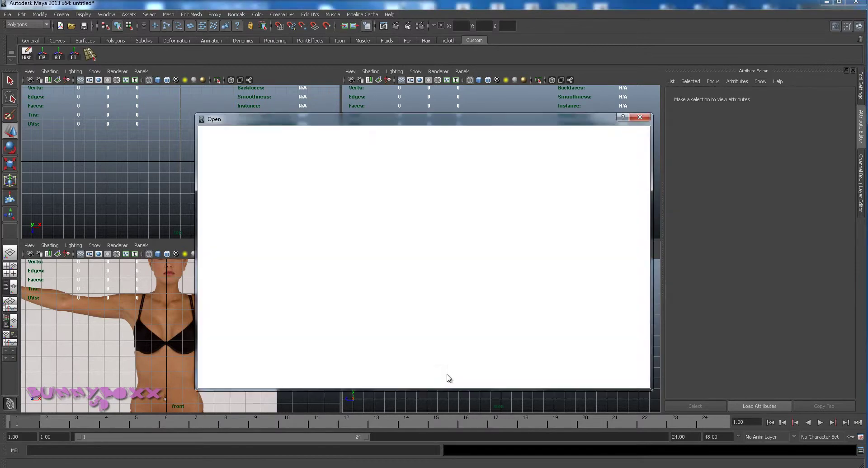
click(281, 181)
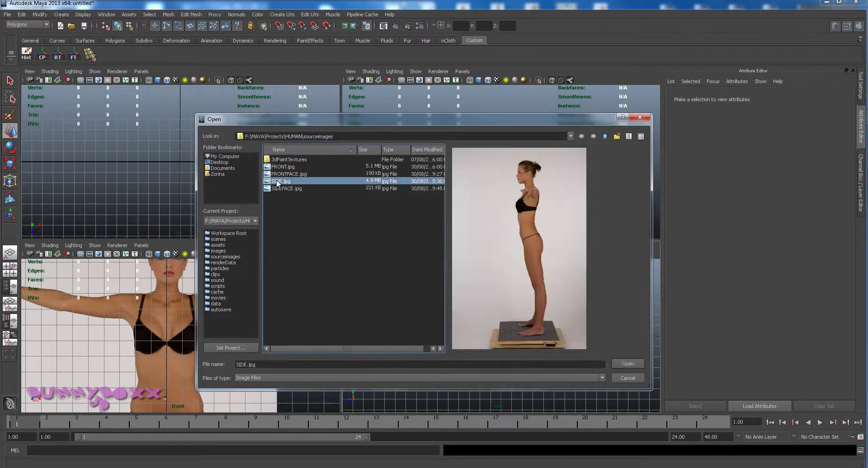
click(626, 364)
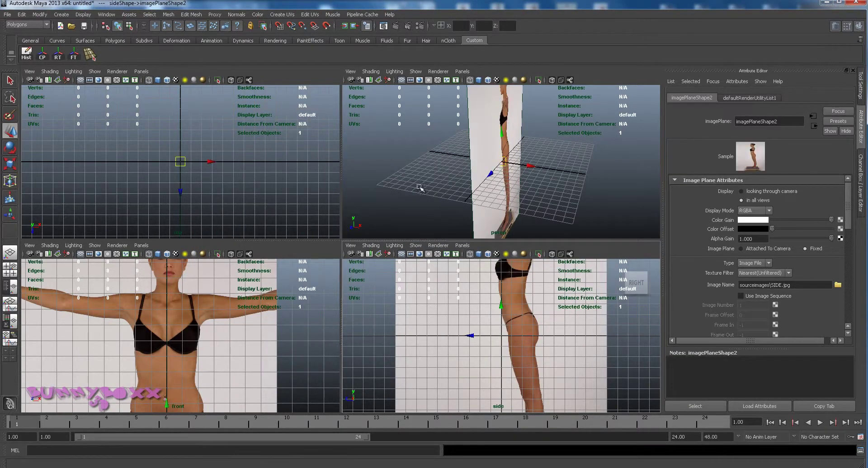
alt+middle_drag(534, 332, 526, 290)
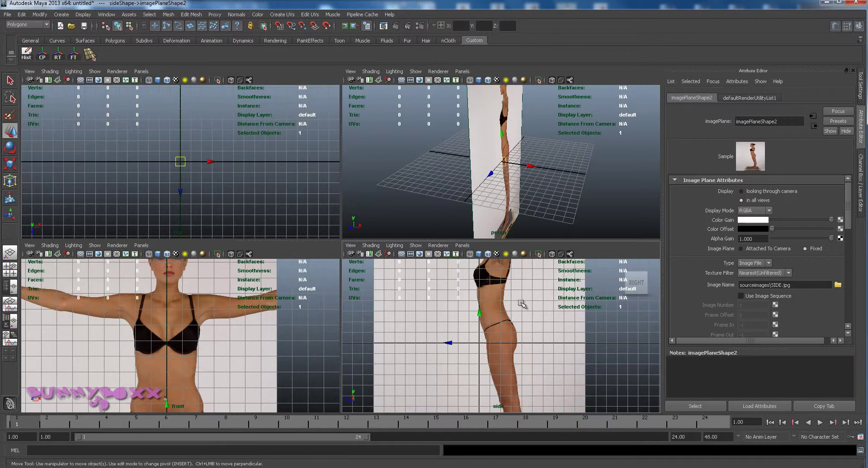
Move the side image plane away from the grid centre by setting its Image Center X to -6.
click(861, 172)
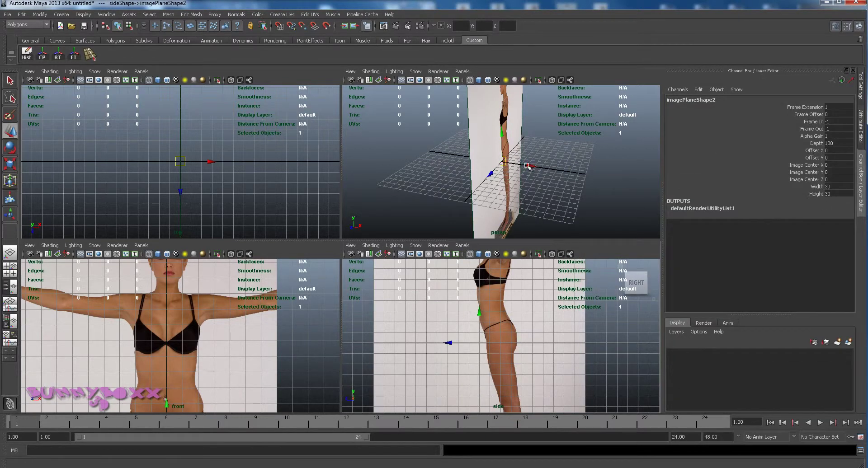
click(809, 165)
middle_drag(579, 180, 312, 170)
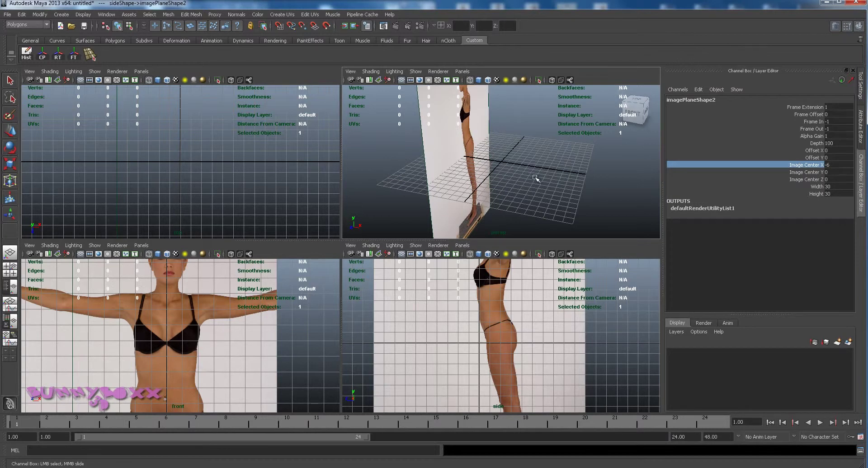
Slide the side image plane farther from the grid by adjusting its Image Center X to about -19.35.
middle_drag(553, 177, 410, 175)
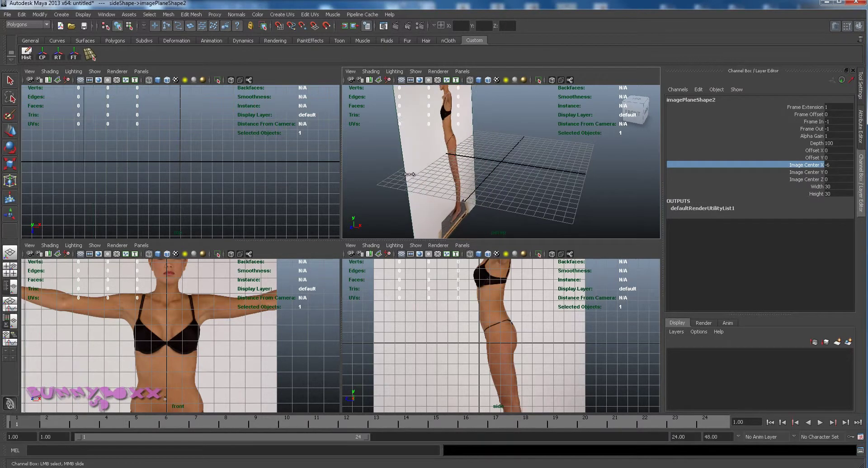
click(839, 166)
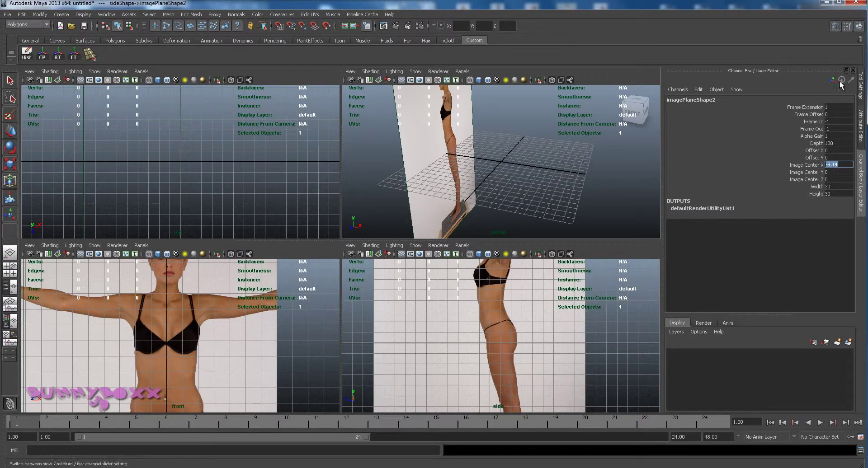
click(817, 166)
middle_drag(489, 170, 471, 169)
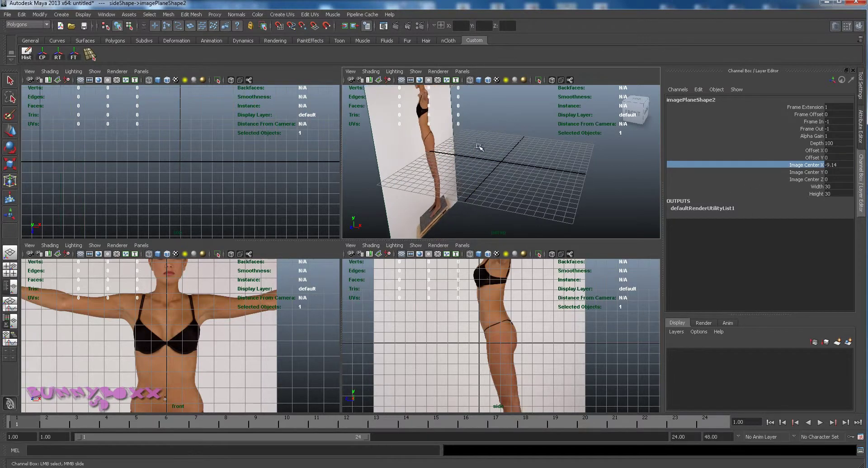
key(w)
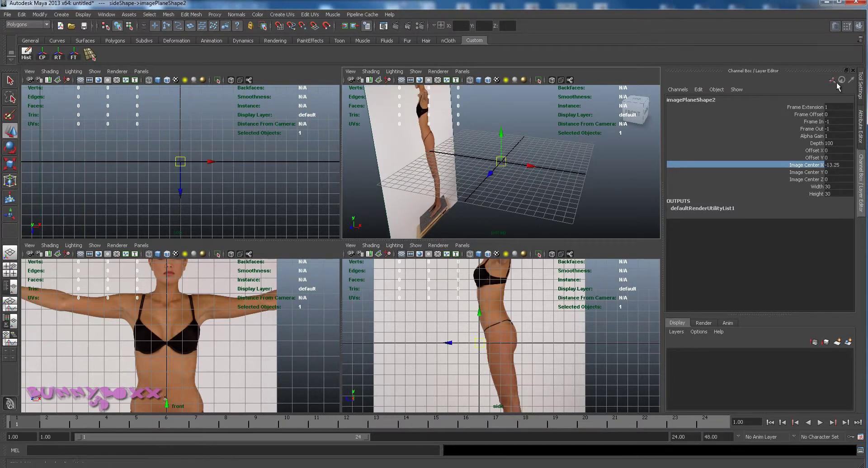
middle_drag(602, 172, 530, 179)
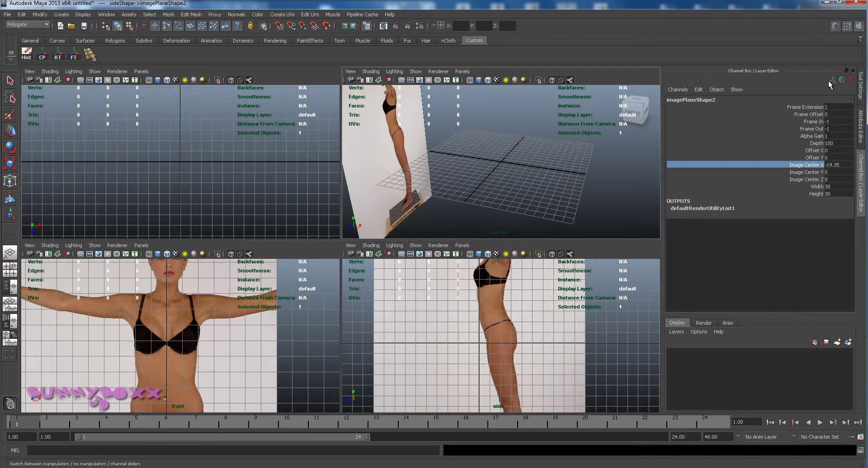
Cycle the channel manipulator setting between manipulators, no manipulators and channel sliders.
key(w)
click(832, 82)
click(831, 81)
click(833, 82)
Set the side image plane's Image Center X to -50 to place it well clear of the grid.
click(847, 171)
key(shift+Tab)
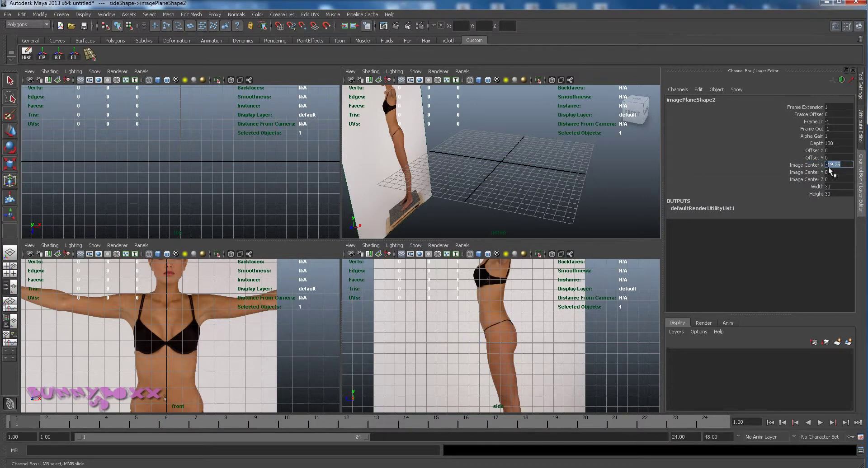
click(449, 181)
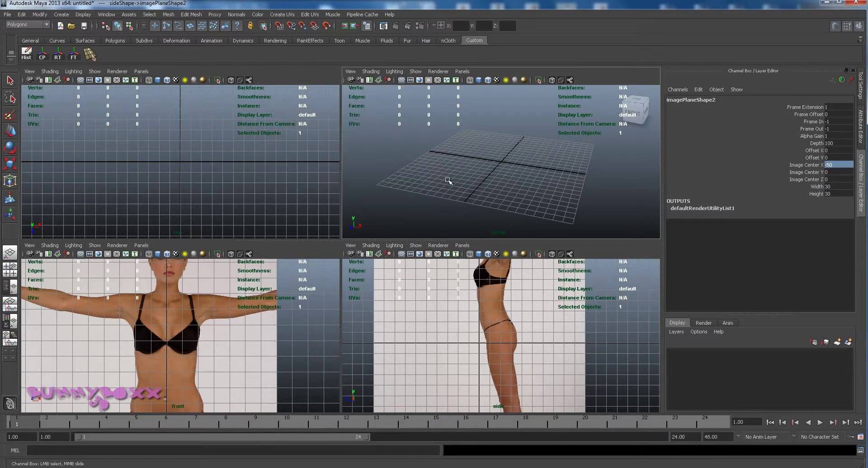
Select the side image plane in the perspective view and open its image plane attributes.
key(w)
alt+middle_drag(504, 172, 499, 168)
mouse_move(500, 168)
alt+mouse_down()
mouse_move(544, 178)
mouse_move(474, 174)
mouse_move(490, 165)
mouse_move(502, 171)
alt+mouse_up()
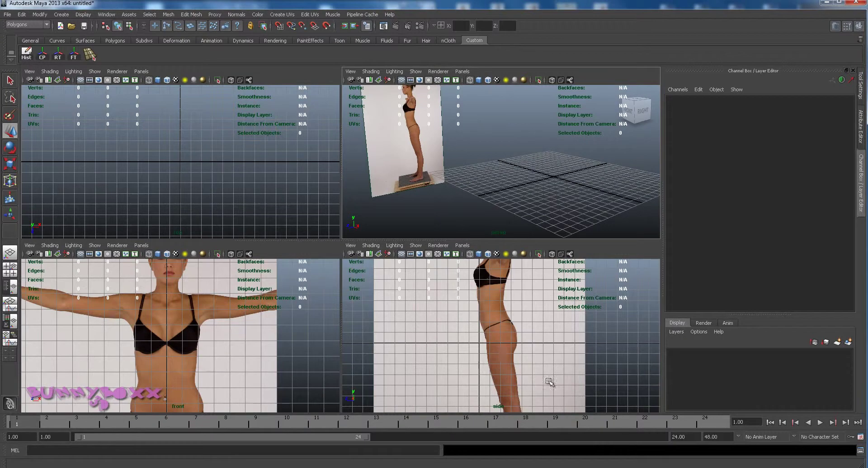
click(440, 154)
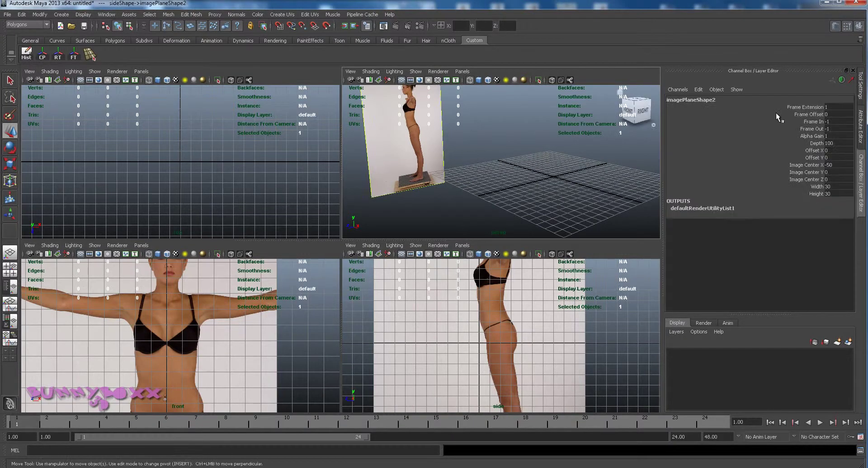
click(857, 134)
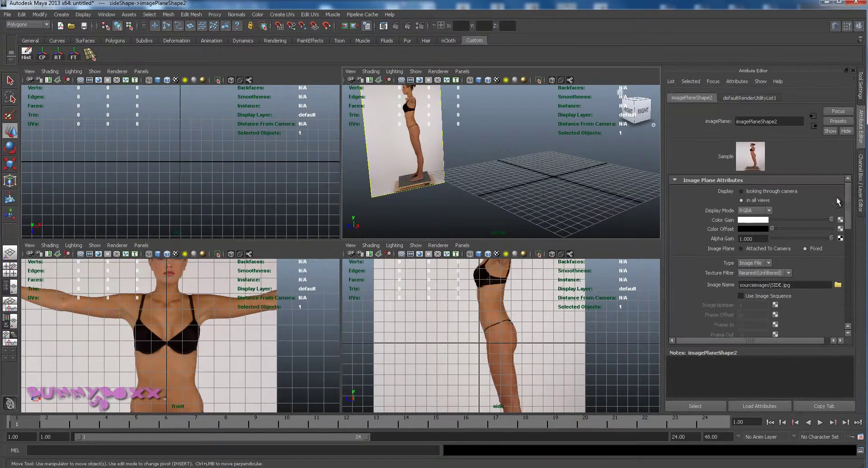
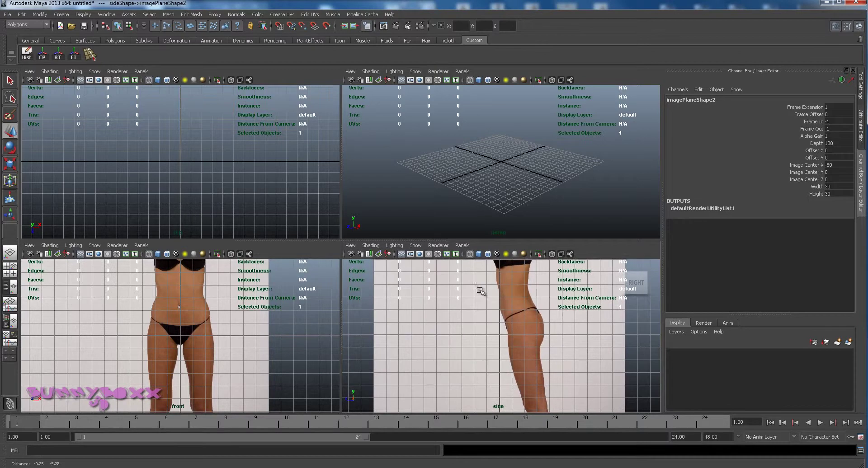
scroll(421, 303, down, 2)
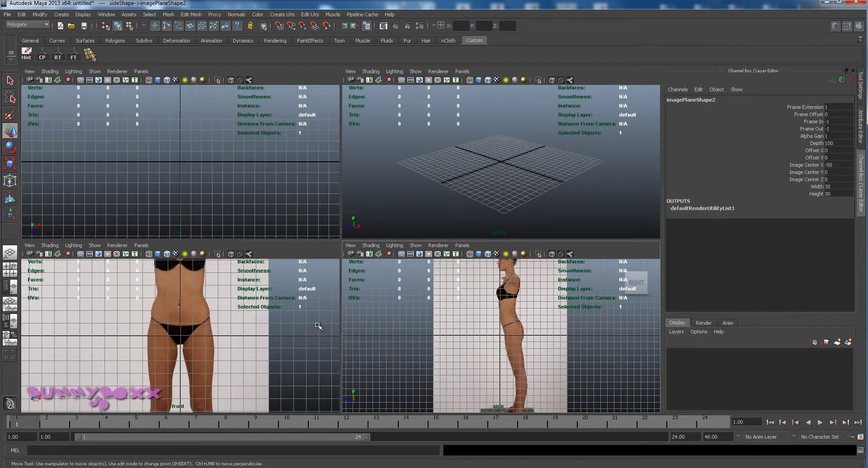
Compare the leg and foot areas of the front and side reference images.
scroll(441, 322, up, 4)
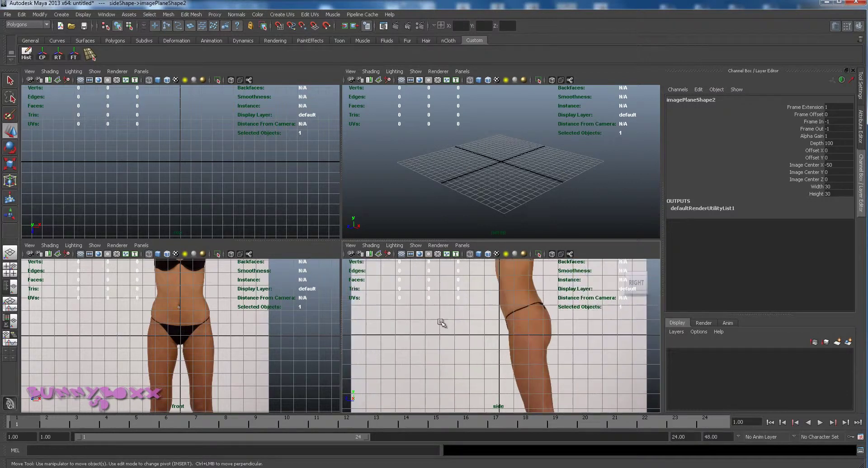
alt+middle_drag(516, 352, 528, 267)
alt+middle_drag(531, 332, 525, 277)
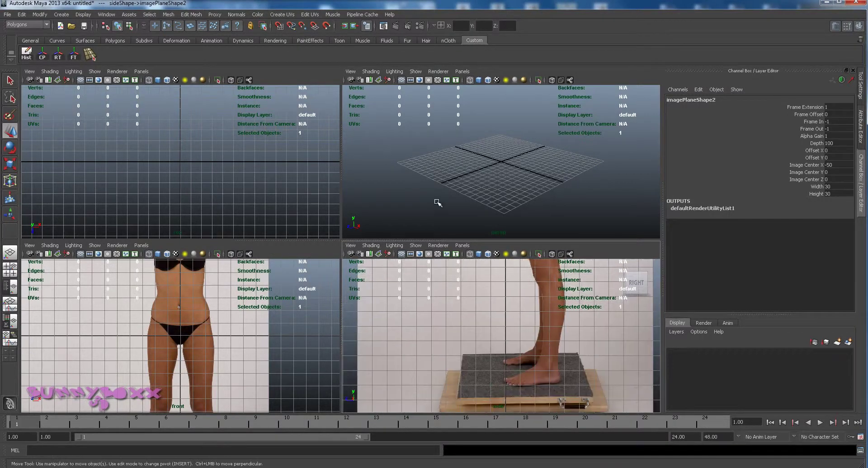
alt+middle_drag(252, 406, 264, 334)
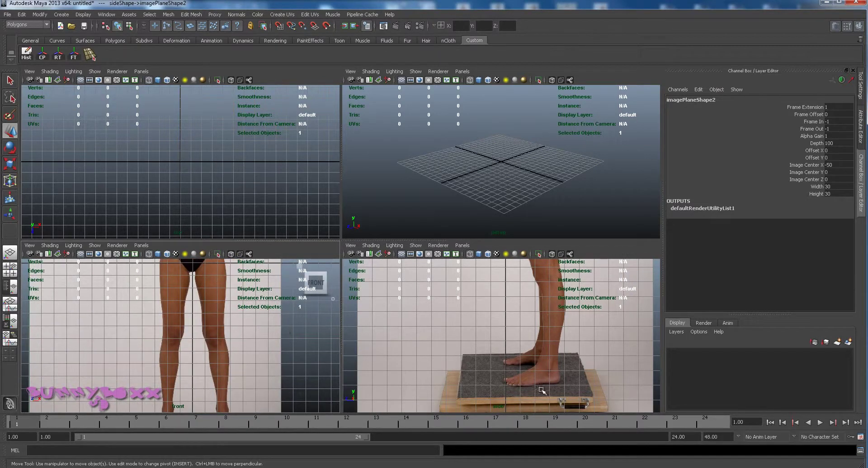
alt+middle_drag(507, 274, 501, 306)
Create a polygon plane at the origin and display its polyPlane creation attributes.
click(481, 170)
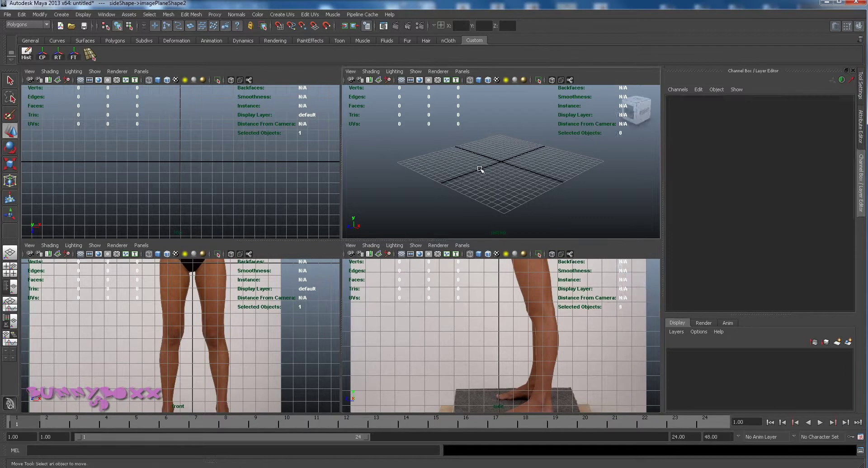
right_click(481, 149)
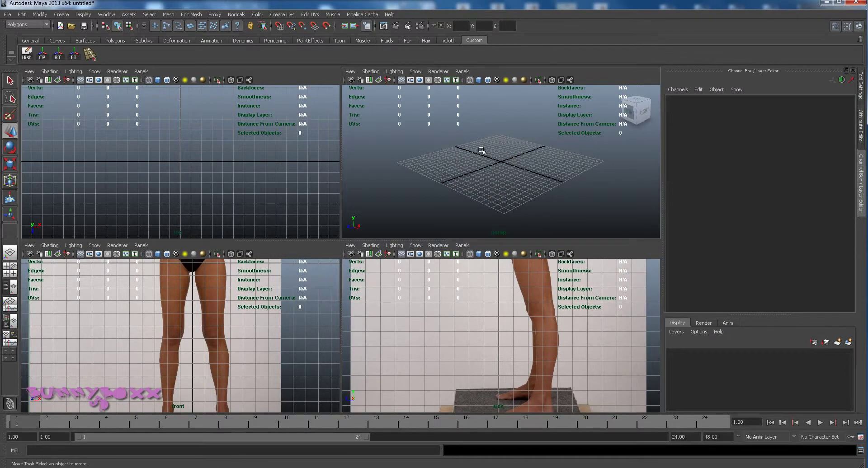
shift+right_click(481, 150)
shift+right_drag(481, 150, 443, 141)
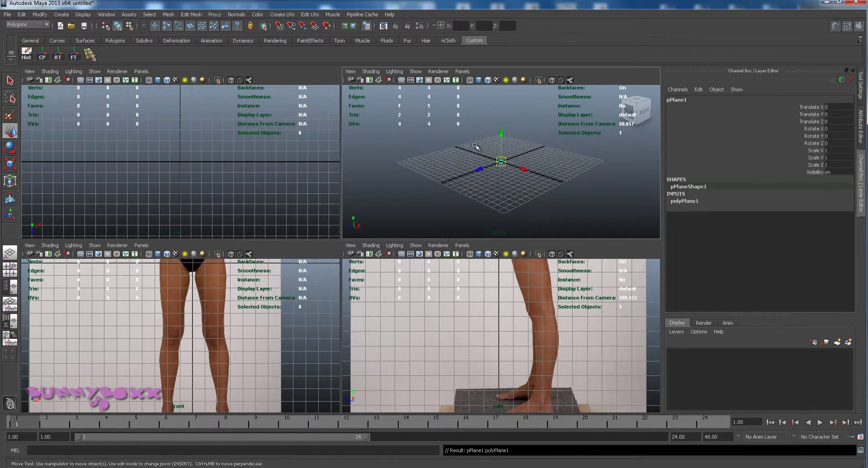
click(861, 189)
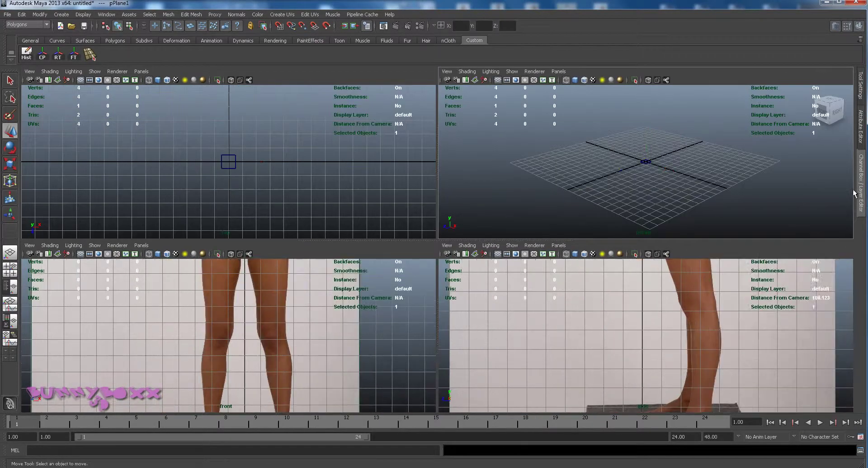
click(862, 189)
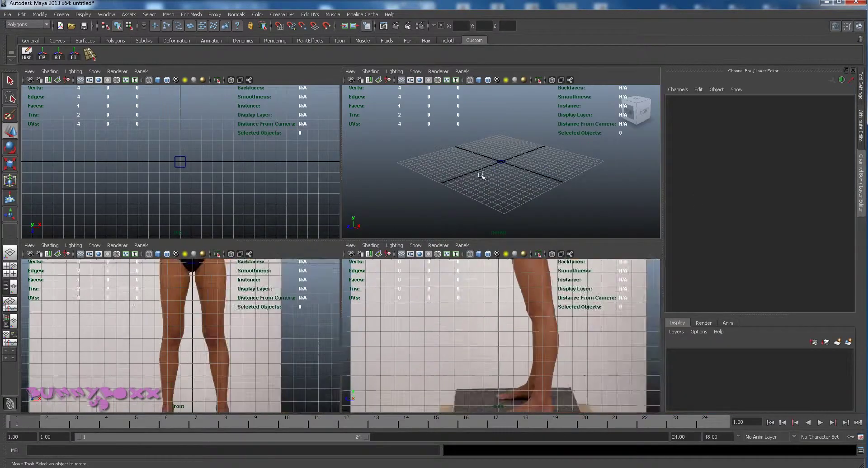
click(690, 202)
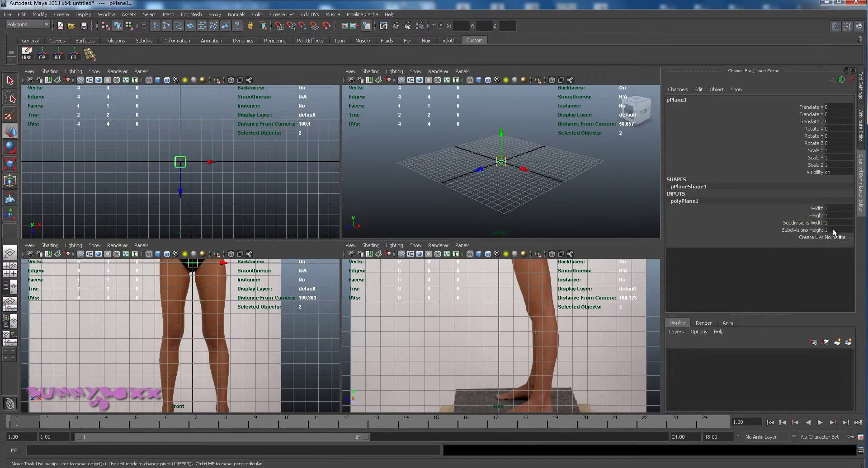
Scale the plane uniformly to about 31.5 so it extends past the grid, and shade the perspective view.
click(15, 164)
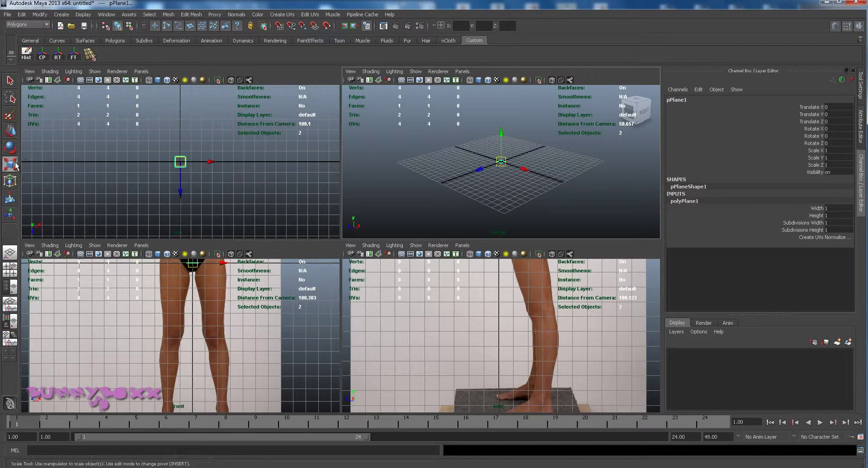
middle_drag(527, 148, 635, 123)
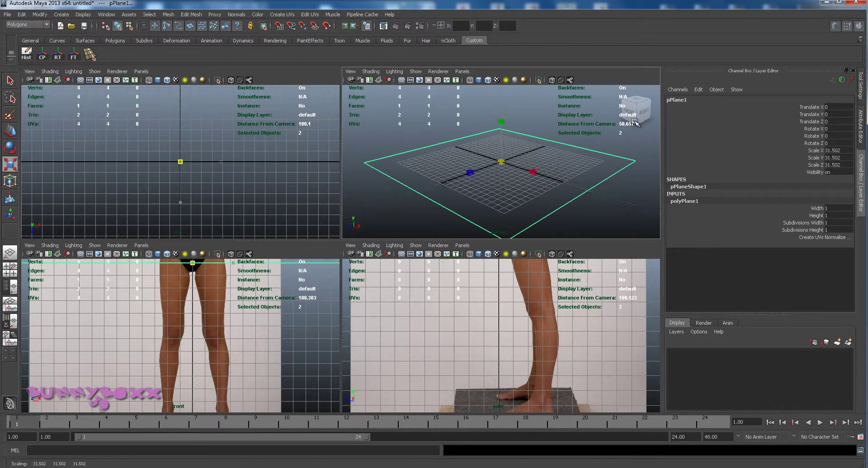
click(480, 81)
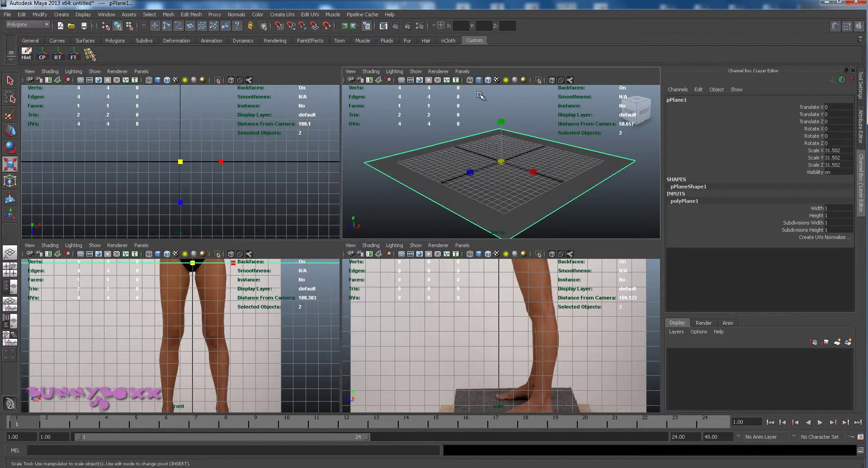
Lower the plane to the top edge of the foot platform in the side reference image, at Translate Y about -10.89.
key(w)
mouse_move(502, 132)
mouse_down()
mouse_move(503, 116)
mouse_move(502, 129)
mouse_up()
alt+middle_drag(461, 348, 470, 380)
scroll(482, 353, down, 3)
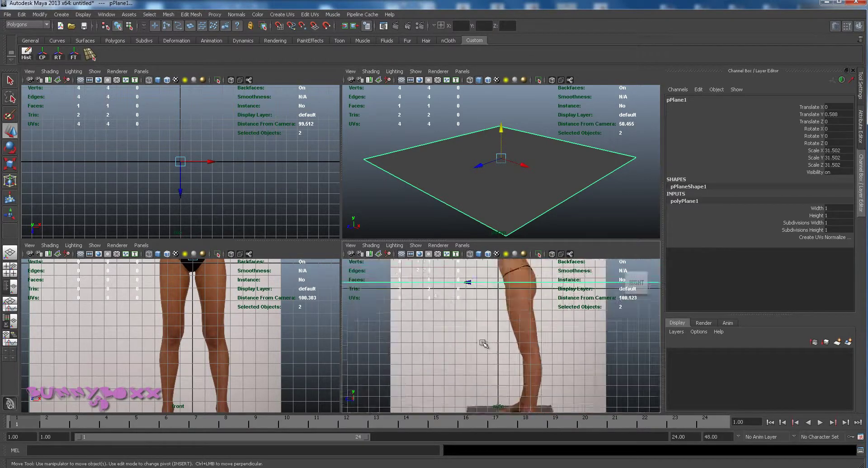
scroll(525, 349, down, 3)
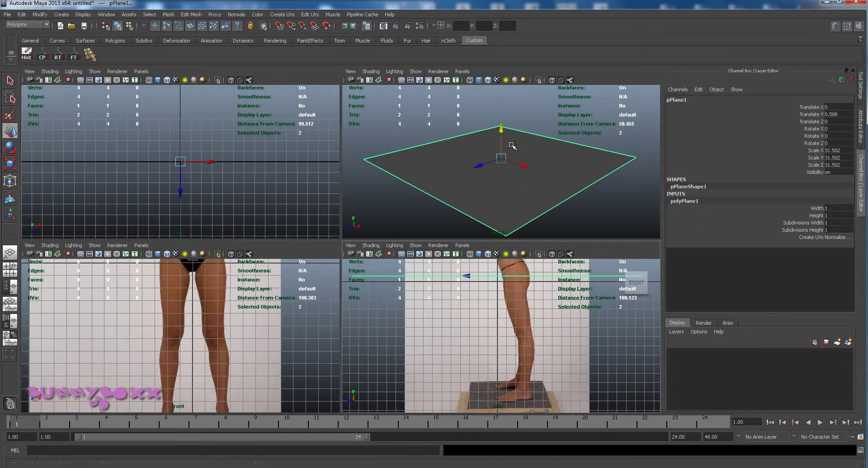
drag(501, 128, 513, 193)
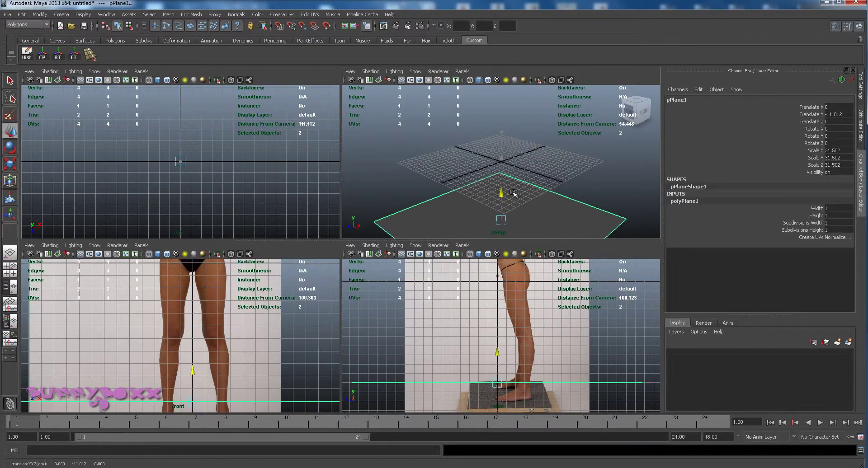
key(space)
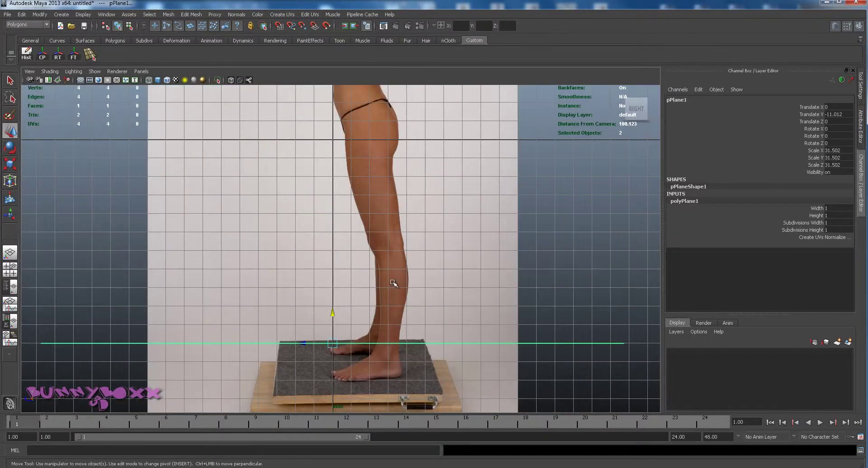
mouse_move(330, 320)
mouse_down()
mouse_move(335, 301)
mouse_move(337, 311)
mouse_up()
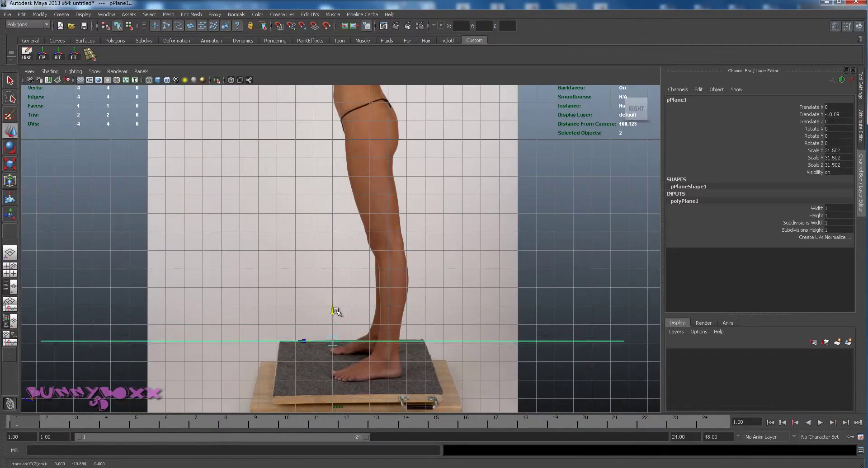
Check the lowered plane's height against the feet and body in the front reference image.
key(space)
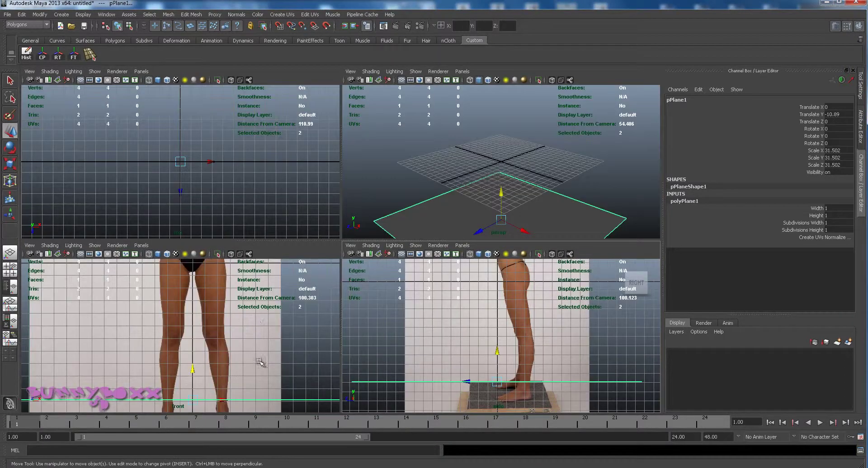
key(space)
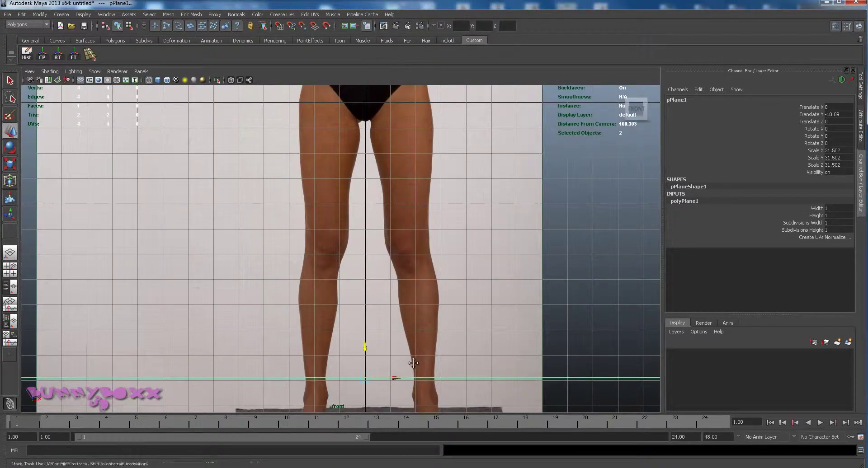
mouse_move(413, 363)
alt+middle_down()
mouse_move(397, 329)
mouse_move(401, 362)
alt+middle_up()
scroll(411, 219, down, 1)
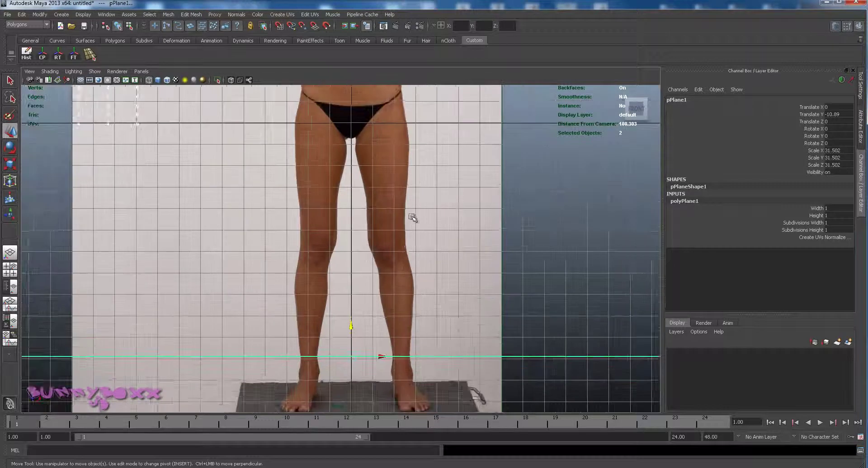
alt+middle_drag(433, 248, 432, 276)
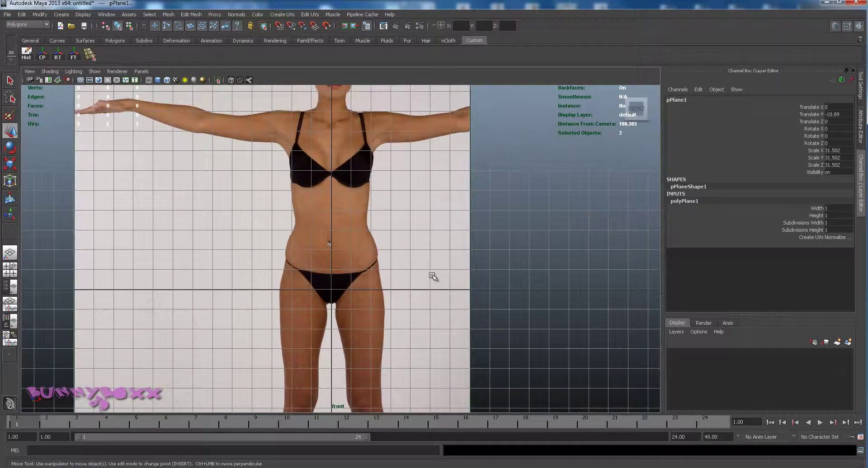
key(space)
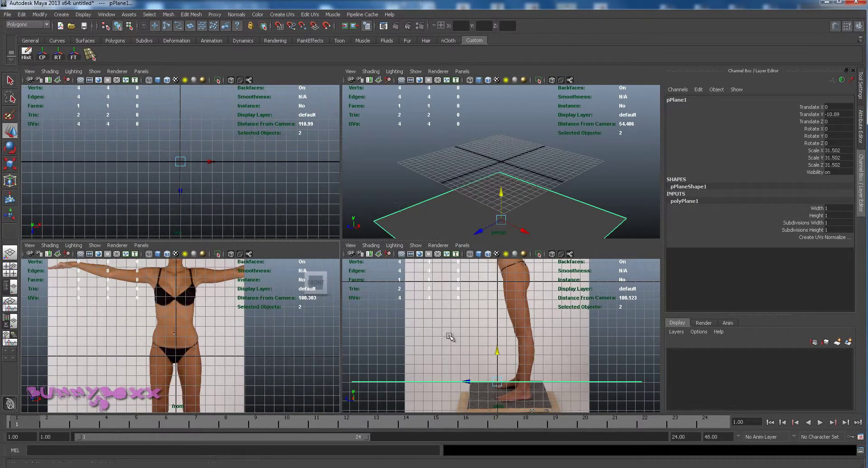
Duplicate the foot-level plane and raise the copy to crotch level, at Translate Y about -0.64.
click(497, 353)
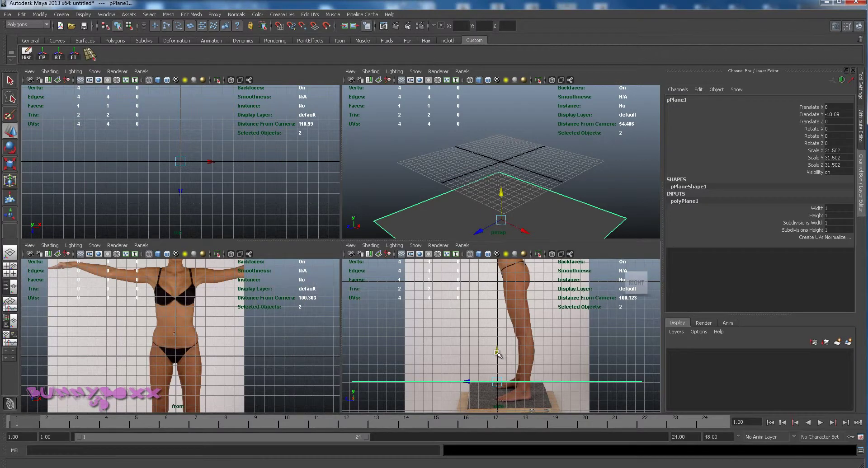
key(ctrl+d)
drag(497, 353, 535, 260)
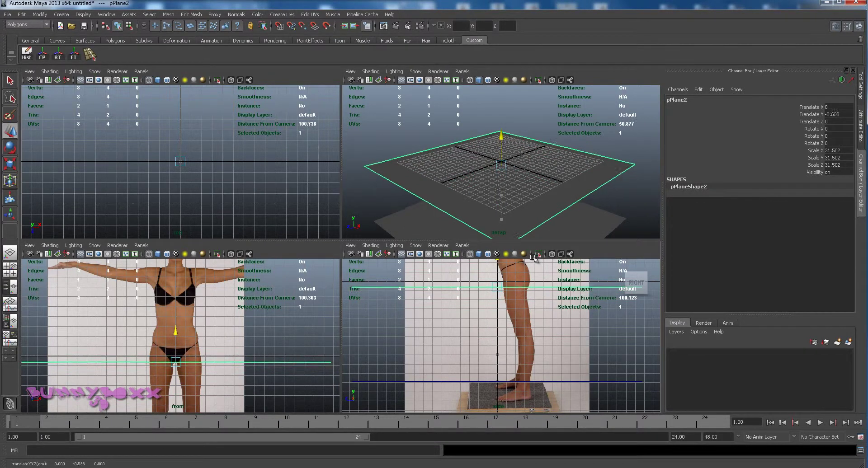
click(233, 330)
key(space)
drag(319, 293, 336, 311)
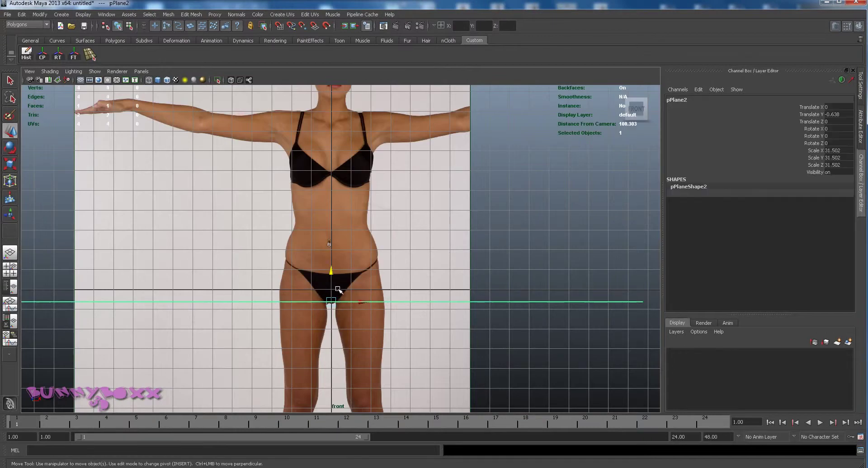
drag(330, 270, 330, 271)
Duplicate the crotch-level plane and raise the copy to armpit level in the front view, at Translate Y about 7.38.
alt+middle_drag(385, 204, 378, 313)
key(ctrl+d)
drag(322, 382, 338, 222)
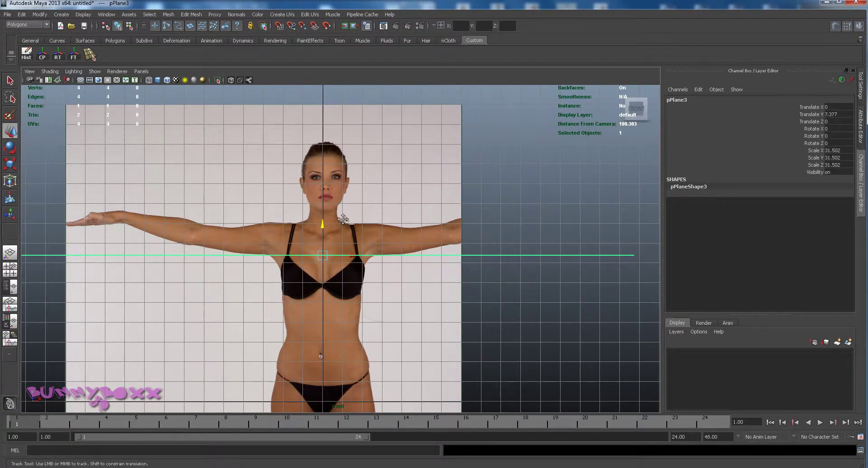
Duplicate the armpit-level plane and raise the copy to the top of the shoulders, at Translate Y about 9.06.
alt+middle_drag(339, 222, 343, 268)
scroll(343, 270, up, 3)
key(ctrl+d)
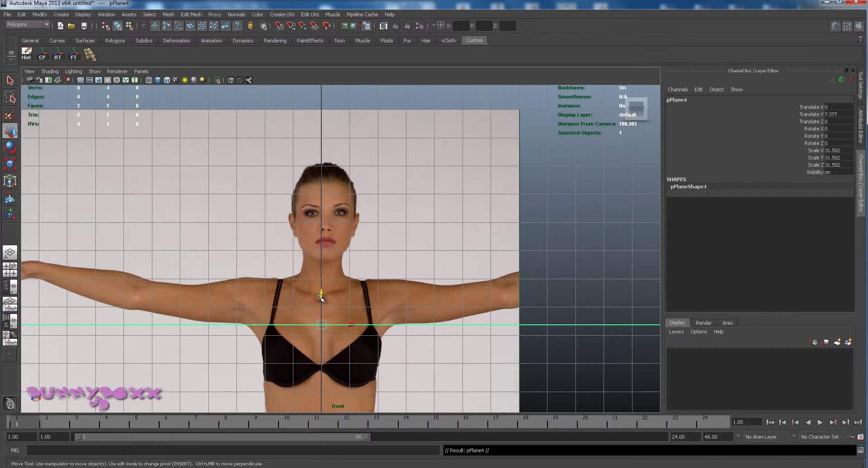
drag(319, 299, 332, 248)
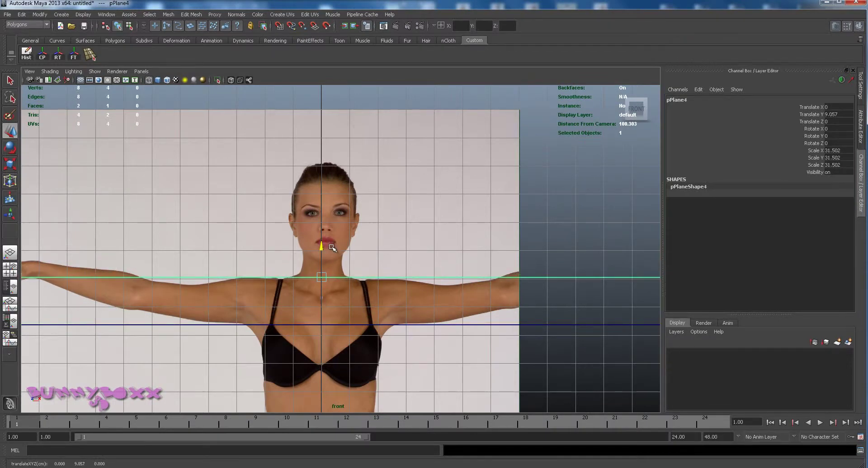
In the side view, duplicate the shoulder-level plane and raise the copy to just under the chin.
key(space)
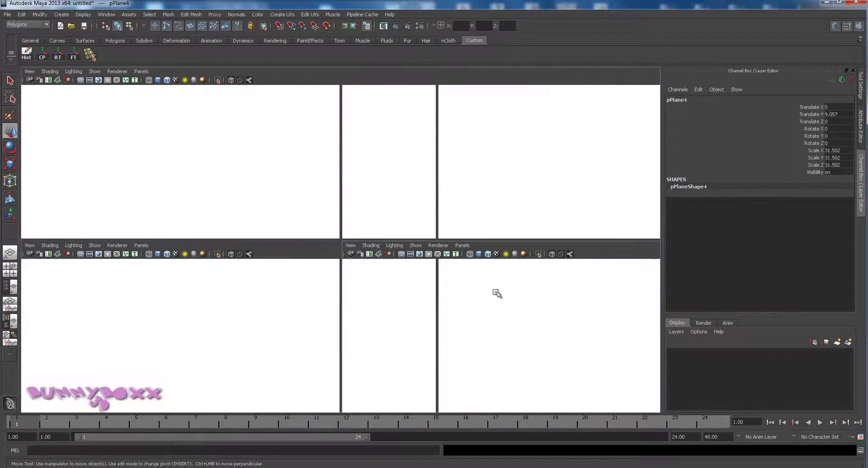
key(space)
alt+middle_drag(431, 181, 492, 382)
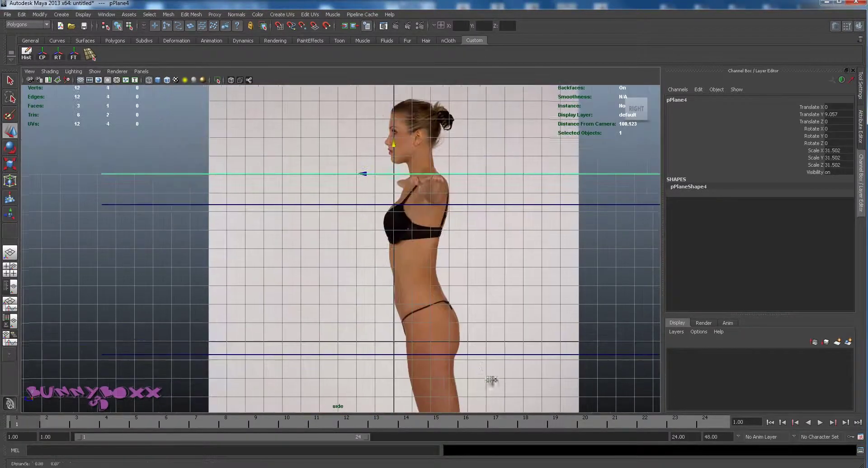
alt+middle_drag(448, 244, 432, 273)
scroll(431, 273, up, 2)
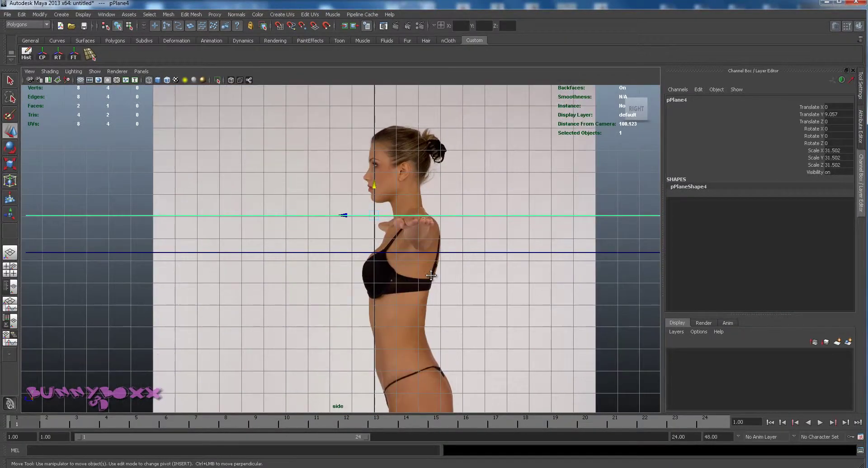
alt+middle_drag(435, 325, 417, 354)
key(ctrl+d)
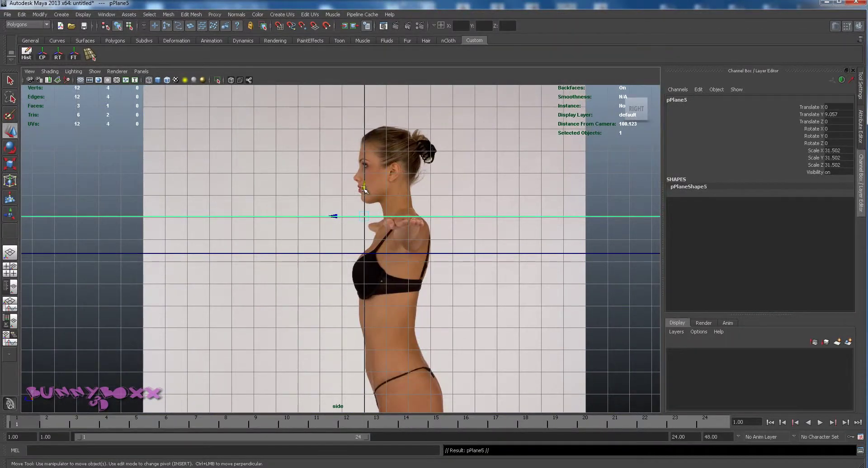
drag(363, 185, 366, 176)
Duplicate the chin-level plane and raise the copy to the top of the head, at Translate Y about 13.15.
alt+middle_drag(393, 163, 366, 301)
scroll(366, 301, up, 2)
key(ctrl+d)
drag(338, 332, 348, 237)
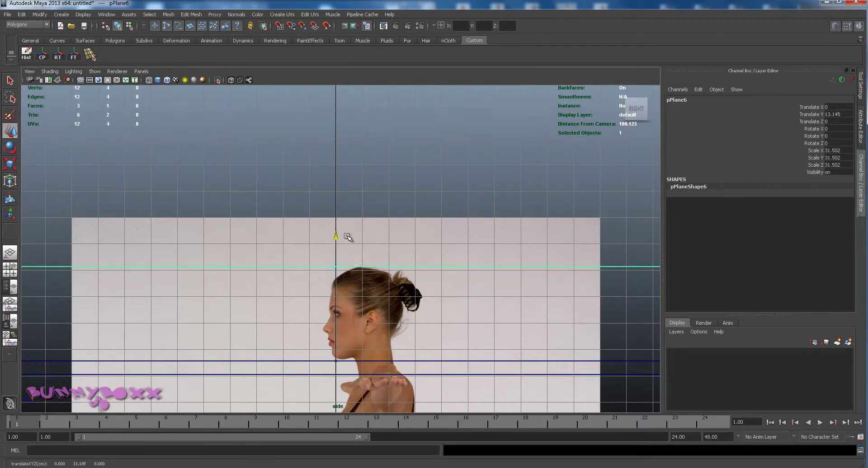
Duplicate the head-top plane, lower the copy to underbust level at Translate Y about 5.29, and check it in the front view.
alt+middle_drag(363, 337, 395, 166)
key(ctrl+d)
alt+middle_drag(396, 109, 394, 166)
drag(365, 144, 403, 327)
key(space)
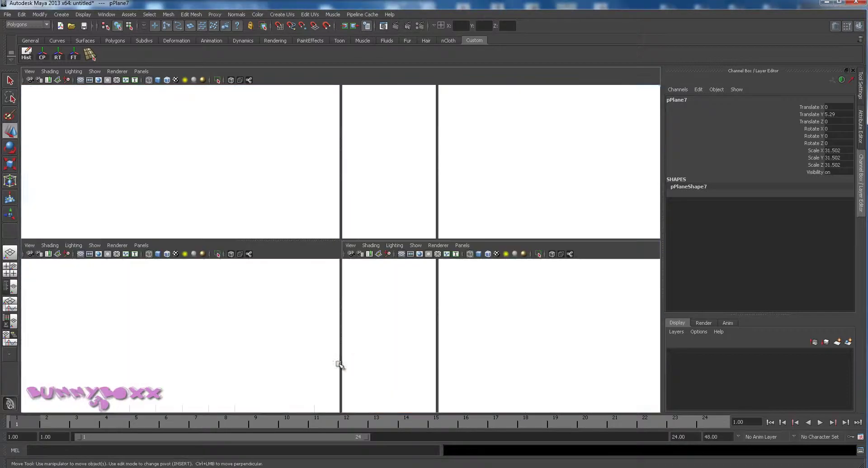
key(space)
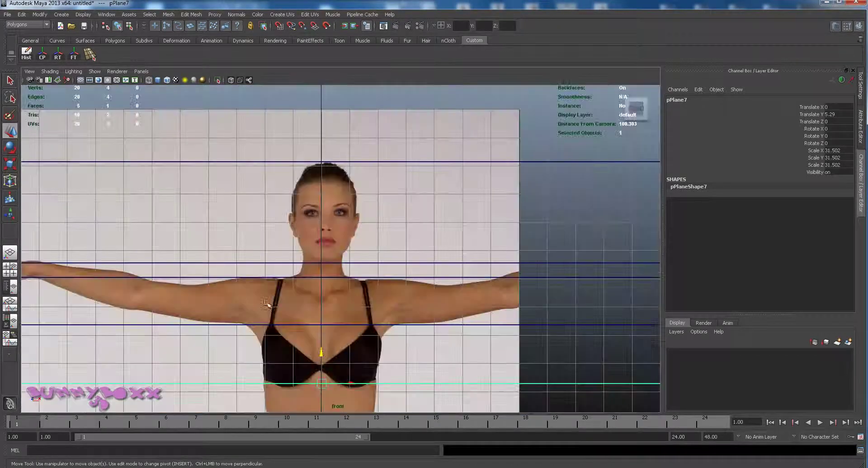
mouse_move(328, 367)
alt+middle_down()
mouse_move(344, 268)
mouse_move(338, 361)
alt+middle_up()
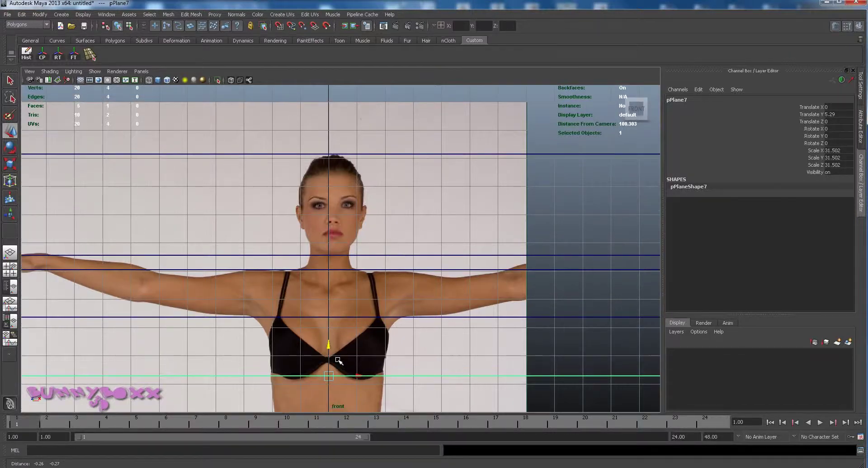
In the four-view layout, select all seven horizontal guide planes in the perspective view and delete them.
alt+middle_drag(391, 268, 358, 141)
alt+middle_drag(359, 270, 389, 204)
alt+middle_drag(389, 384, 383, 313)
scroll(372, 288, down, 2)
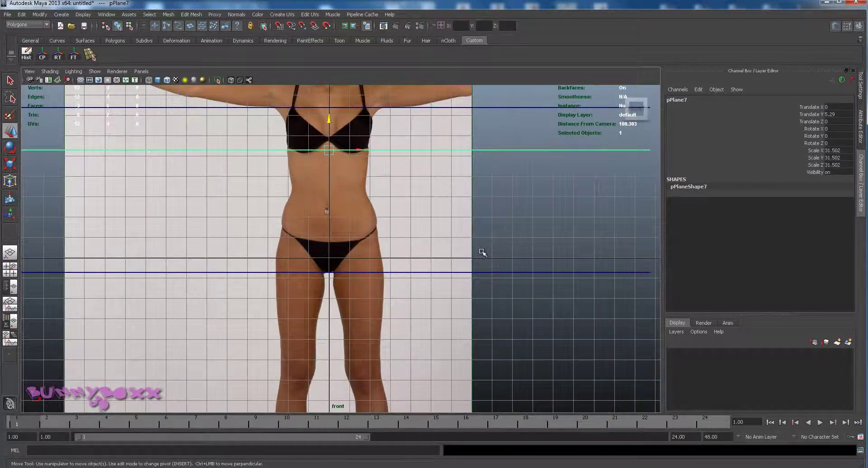
key(space)
scroll(486, 192, down, 3)
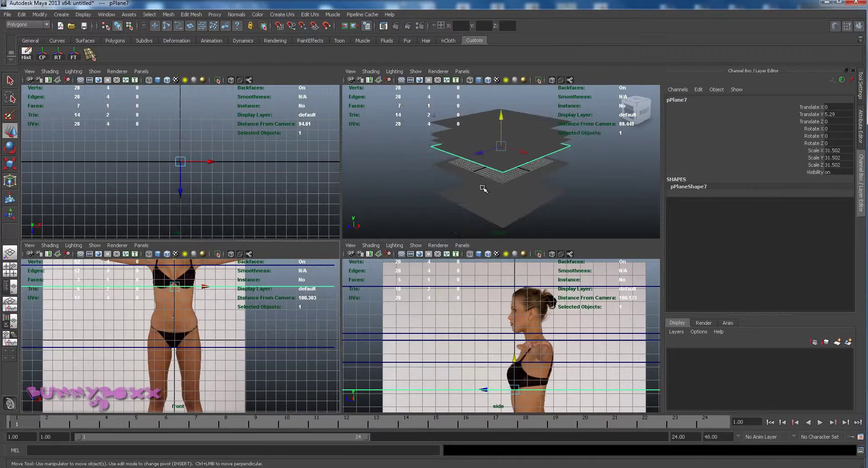
drag(421, 107, 474, 222)
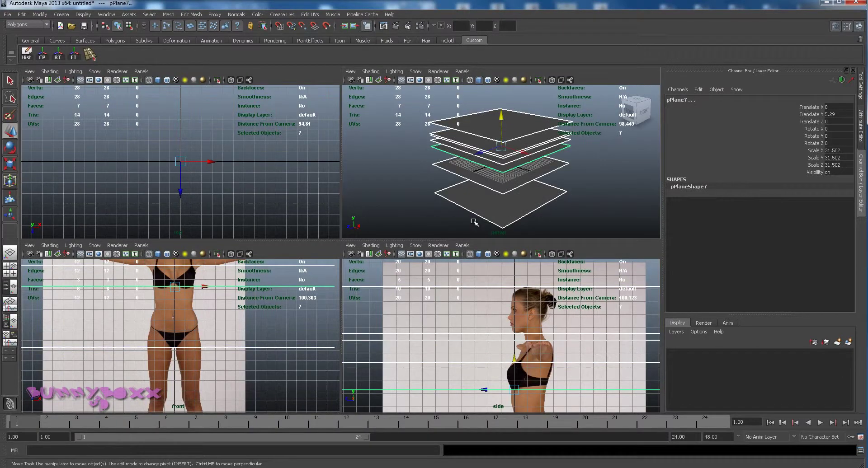
key(Delete)
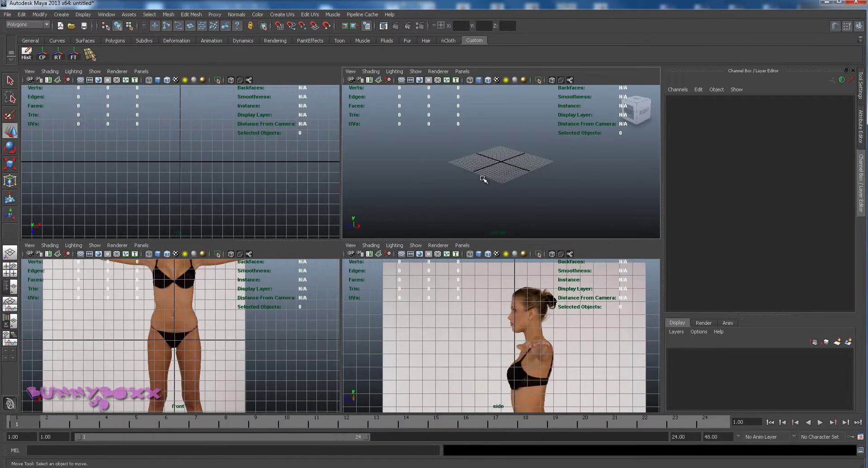
Reframe the front and side views so both reference images show the torso and hips at a similar height.
scroll(483, 178, up, 3)
key(f)
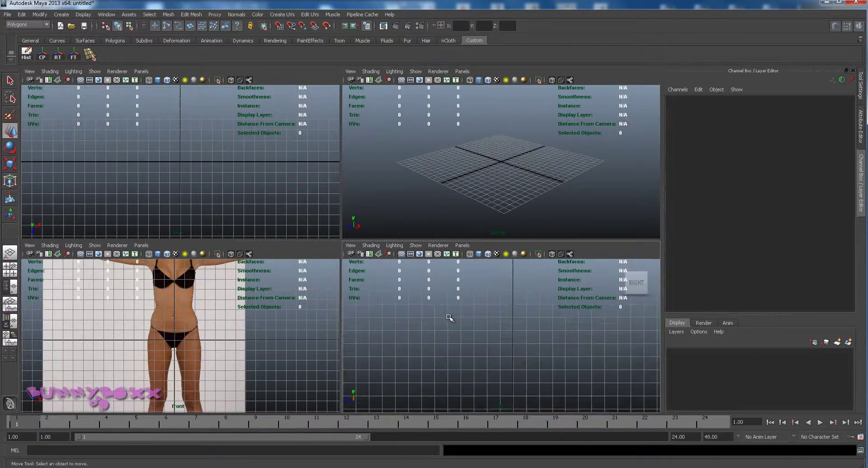
key(a)
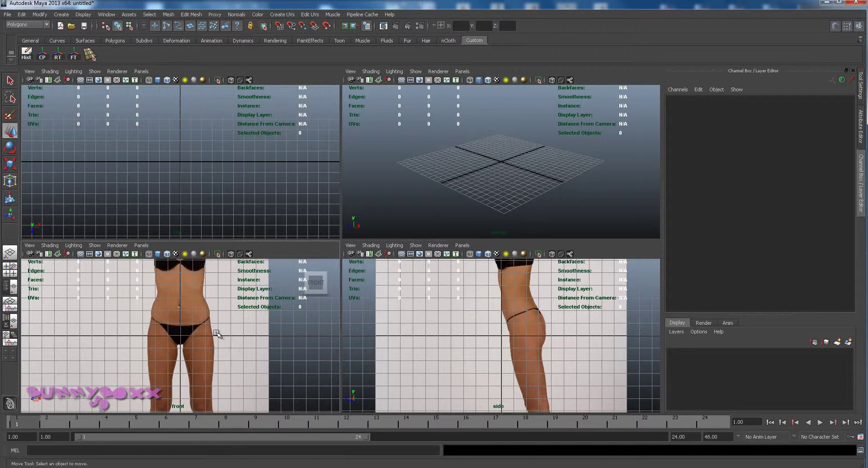
alt+middle_drag(194, 310, 191, 360)
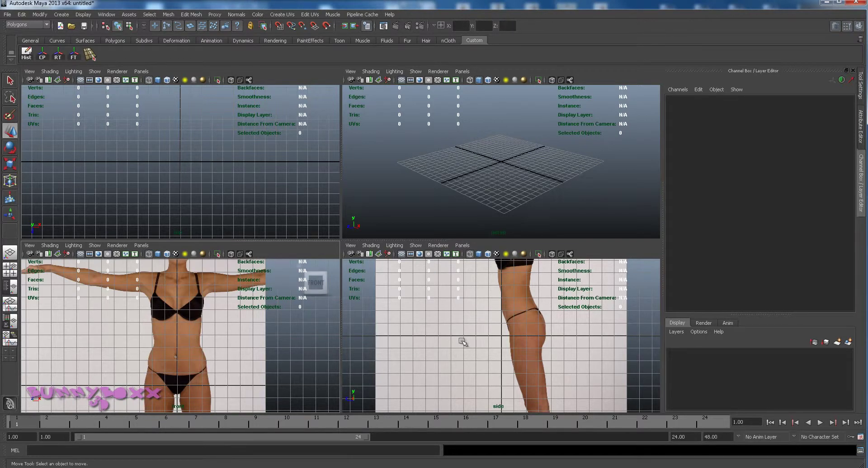
alt+middle_drag(429, 321, 423, 369)
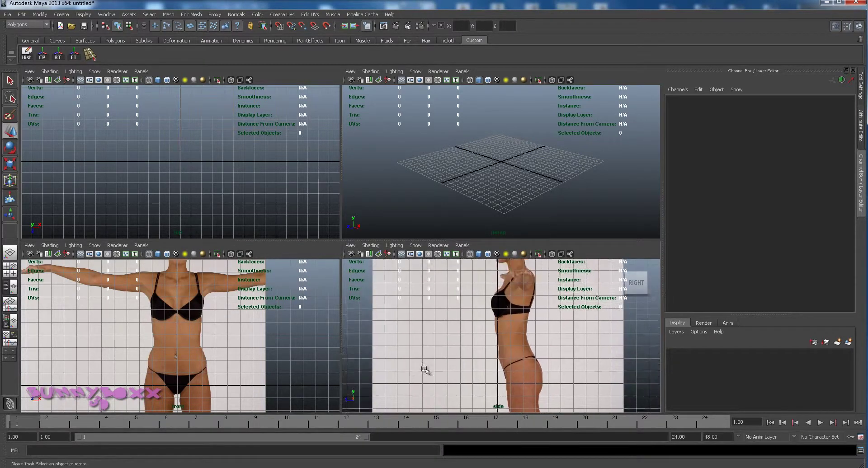